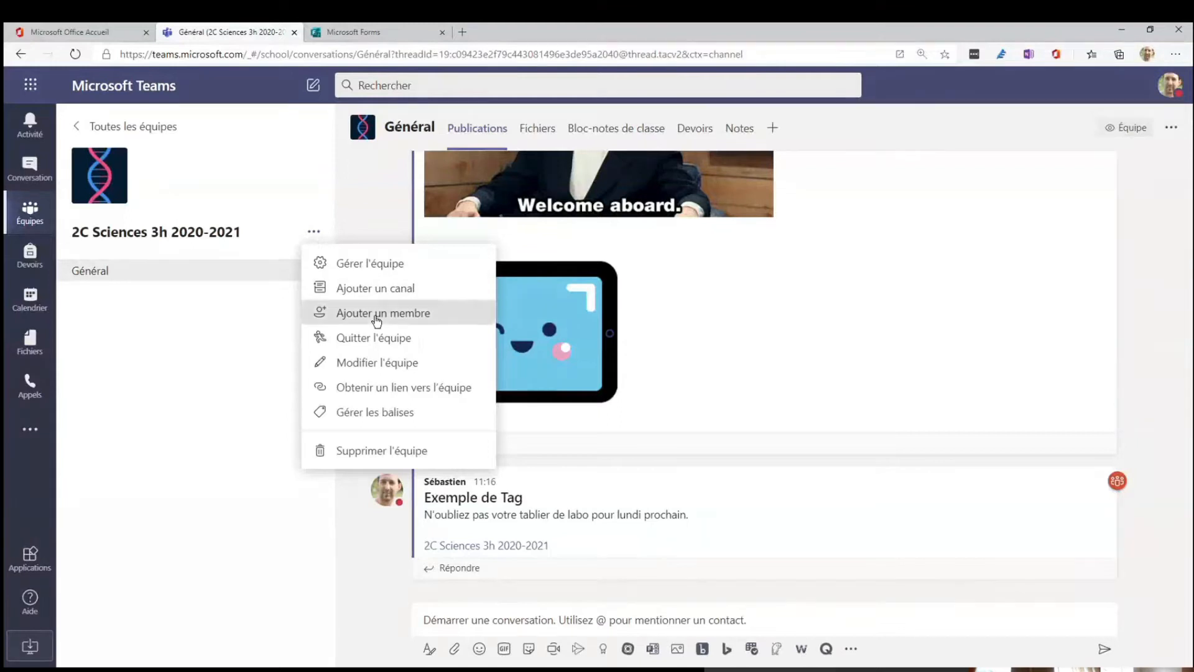
# Start adding members to the 2C Sciences 3h 2020-2021 team and select Harry Potter, Ron Weasley and Hermione Granger as students.
pyautogui.click(377, 314)
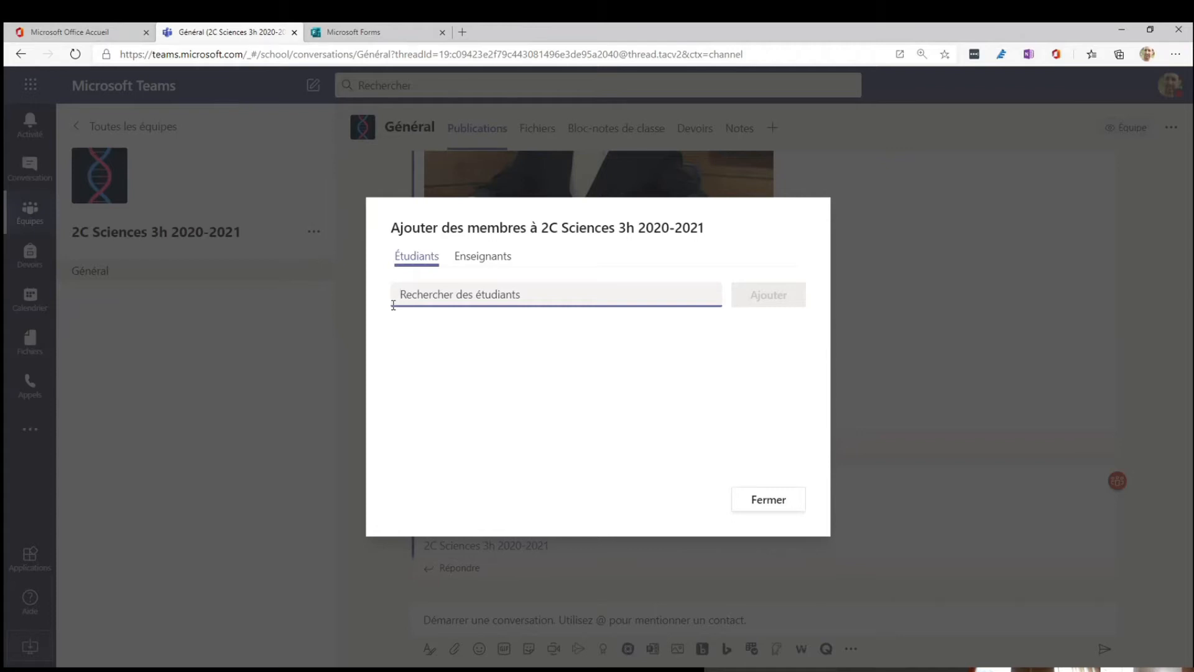
pyautogui.write('Harry')
pyautogui.press('BackSpace')
pyautogui.press('BackSpace')
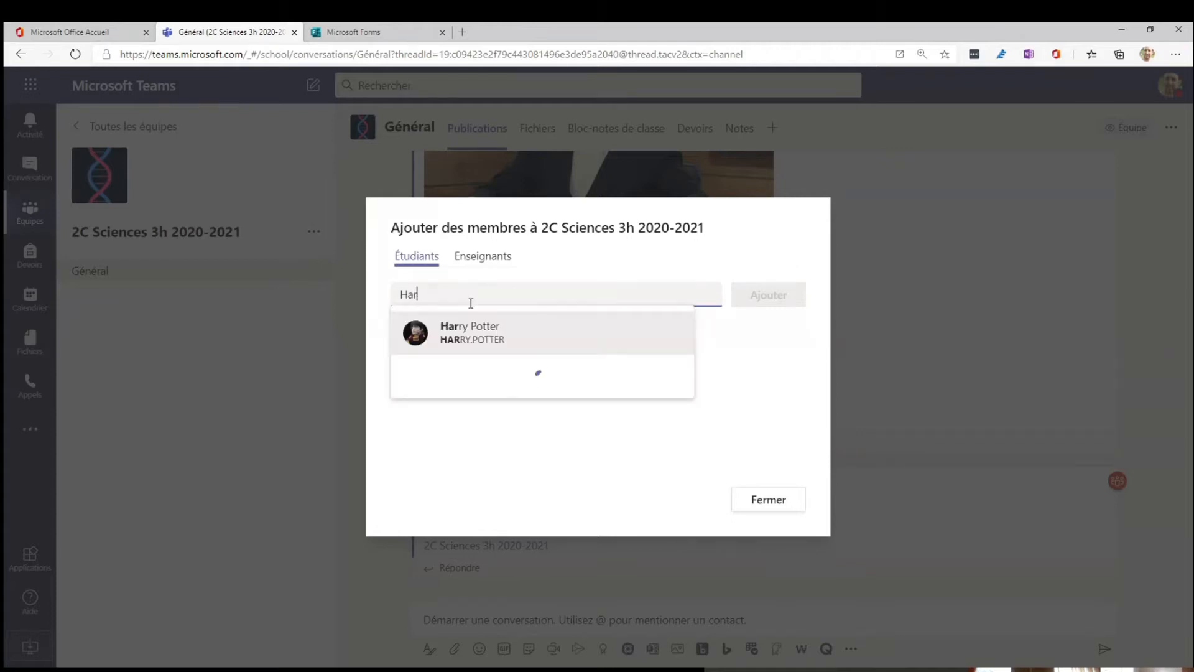
pyautogui.click(475, 338)
pyautogui.write('Ron')
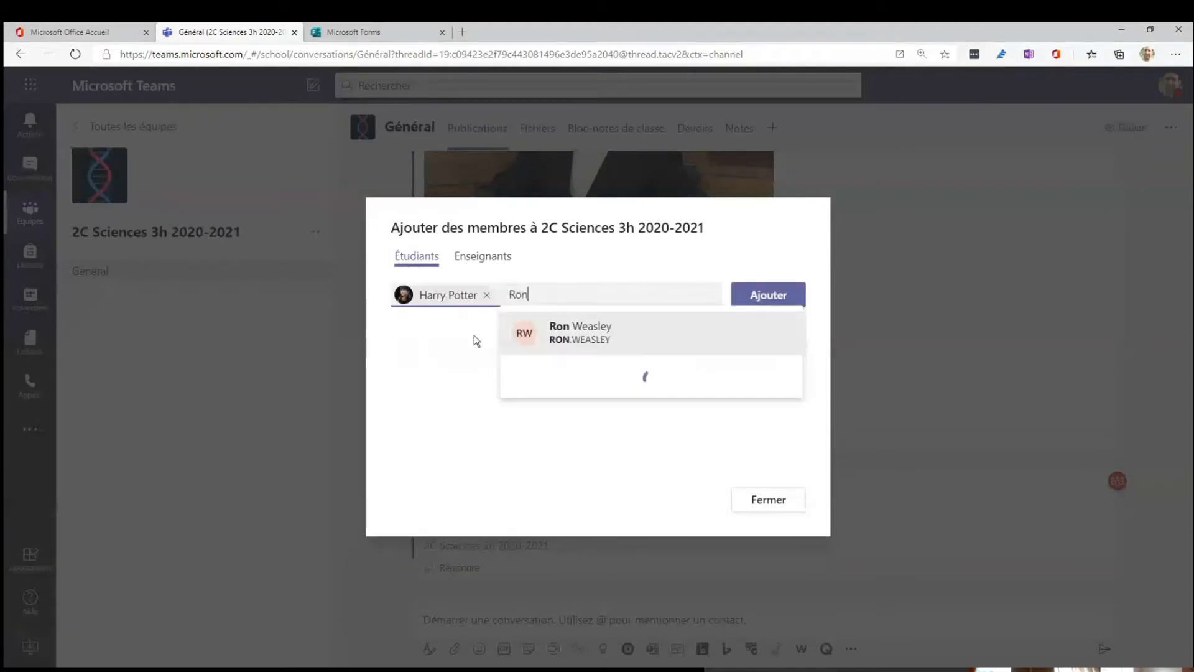
pyautogui.press('Return')
pyautogui.write('Hermi')
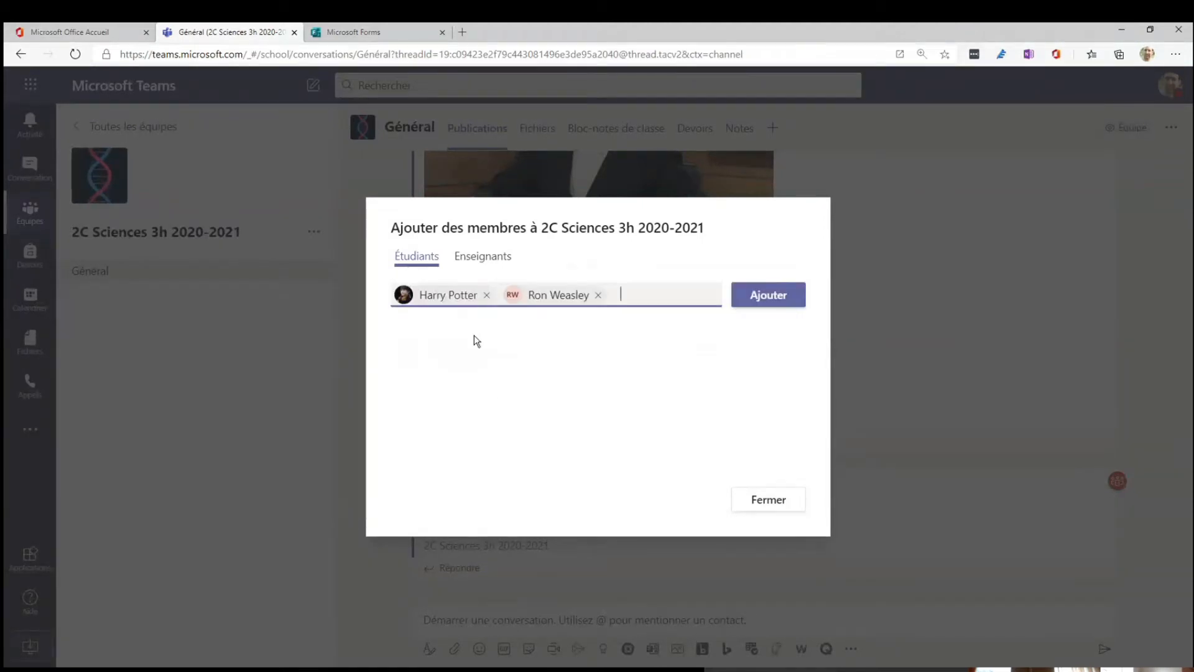
pyautogui.press('Return')
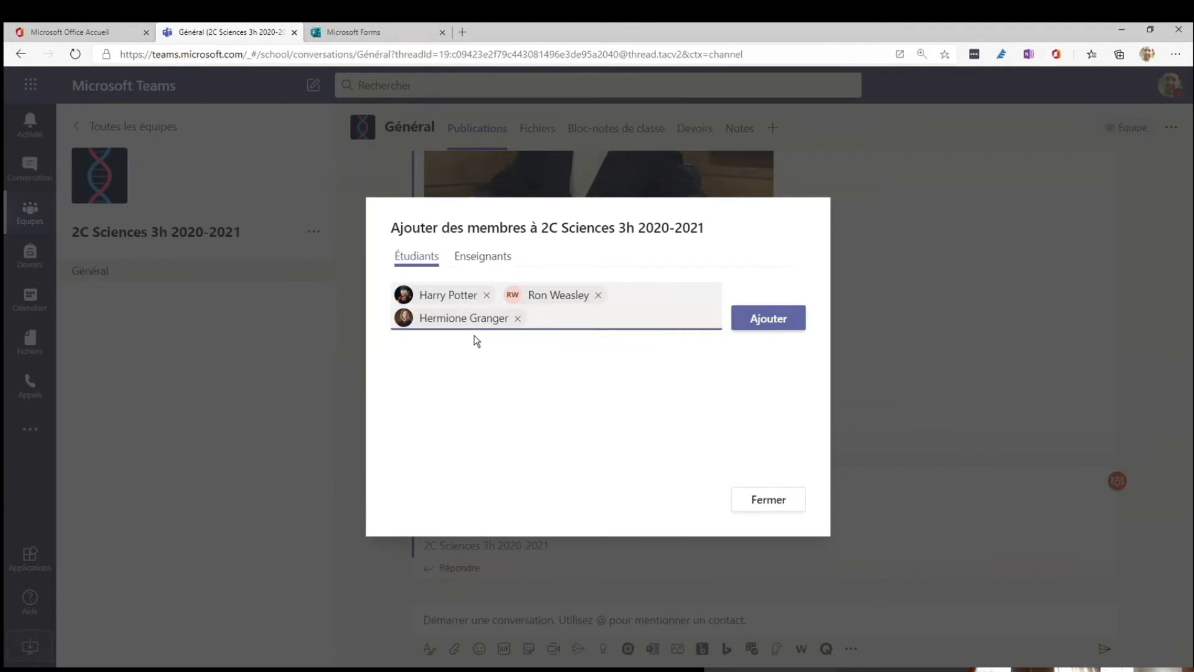
# Include Severus Rogue, Albus Dumbeldore and Alastor Maugrey in the selection of students.
pyautogui.write('Rogu')
pyautogui.press('Return')
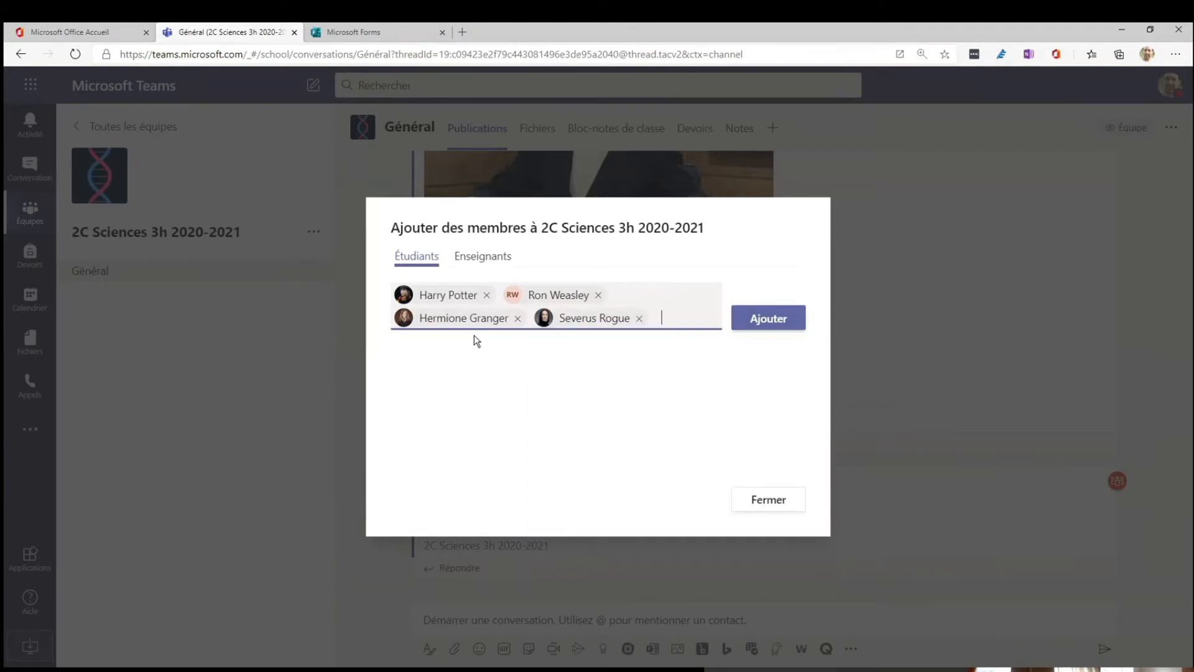
pyautogui.write('Albus')
pyautogui.press('Return')
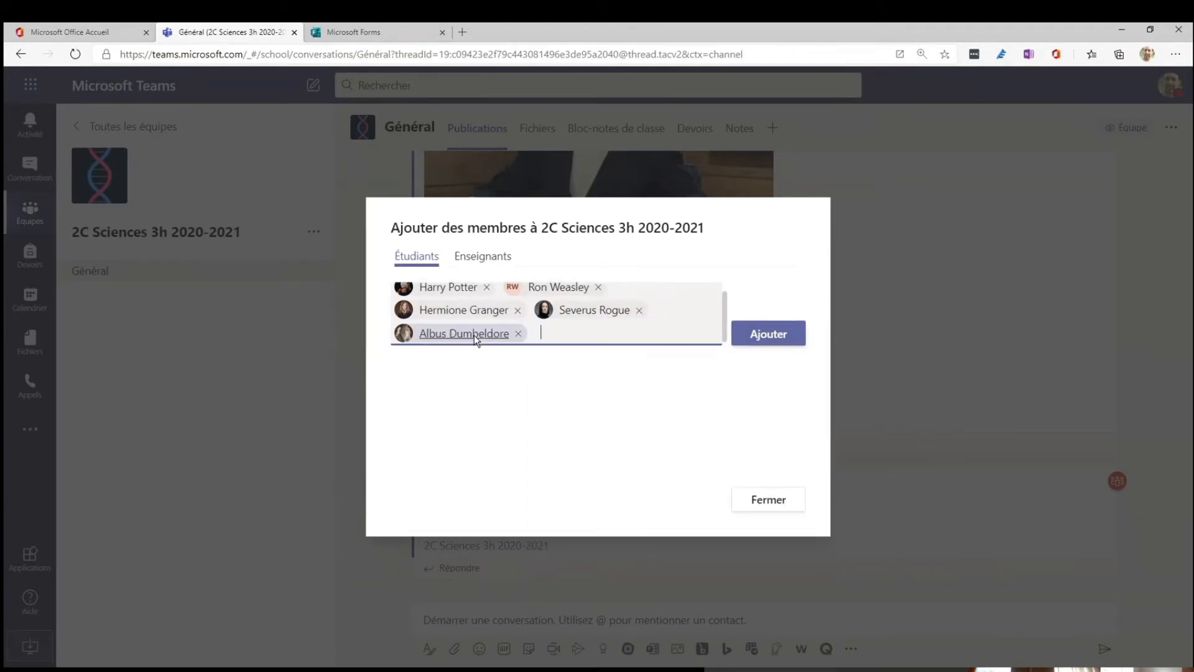
pyautogui.write('Al')
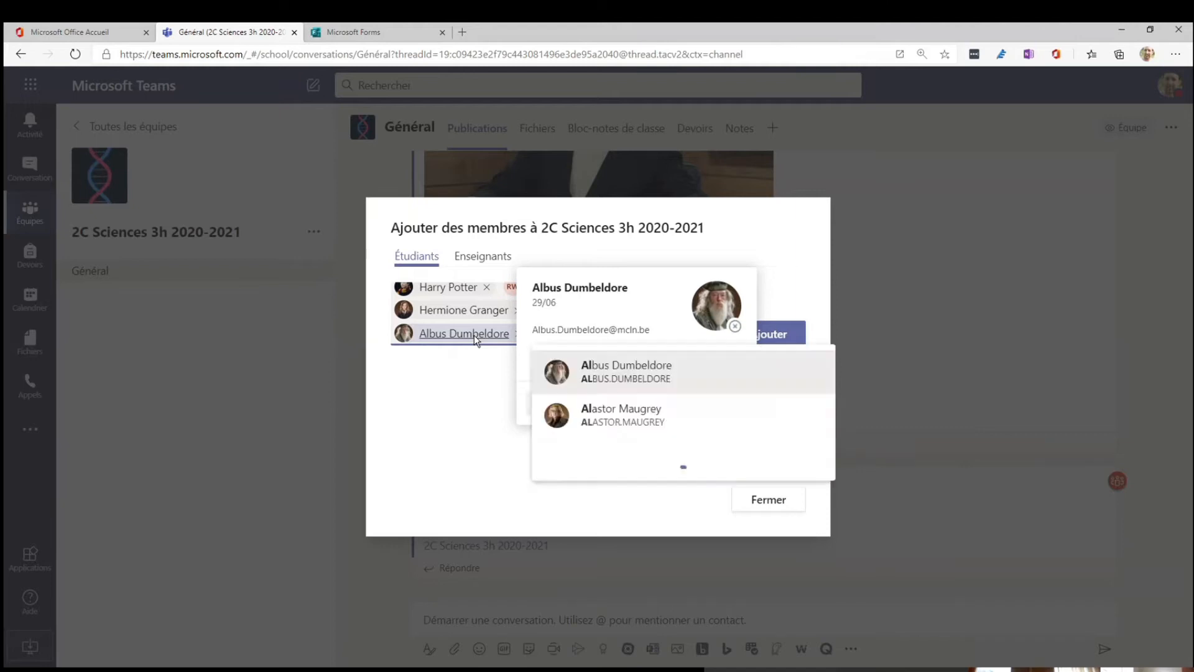
pyautogui.press('Down')
pyautogui.press('Return')
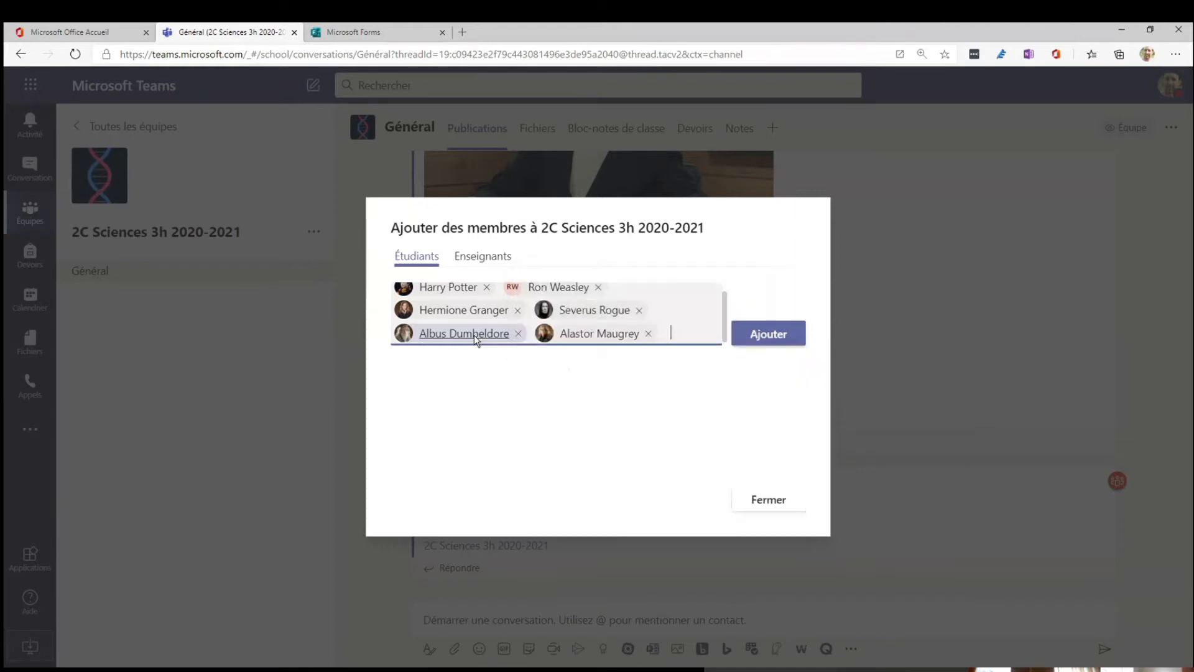
# Include Minerva Mc Gonagall, Luke Skywalker and Darth Vador in the selection of students.
pyautogui.write('Mine')
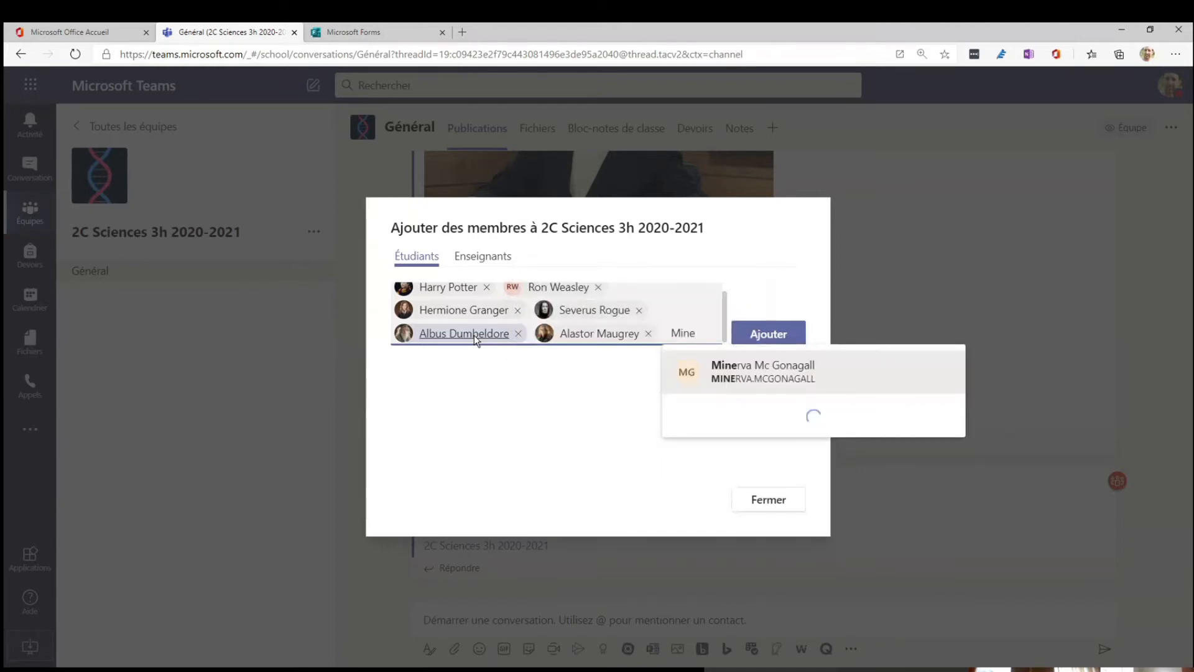
pyautogui.press('Return')
pyautogui.write('Luke')
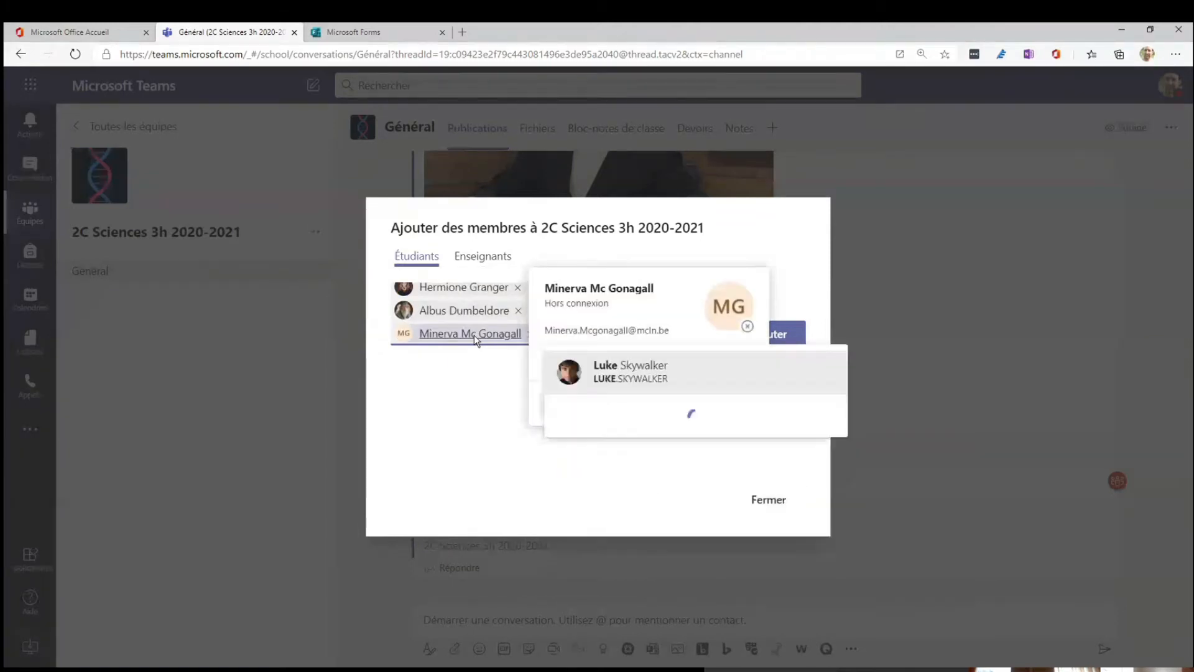
pyautogui.press('Return')
pyautogui.write('Dar')
pyautogui.press('Return')
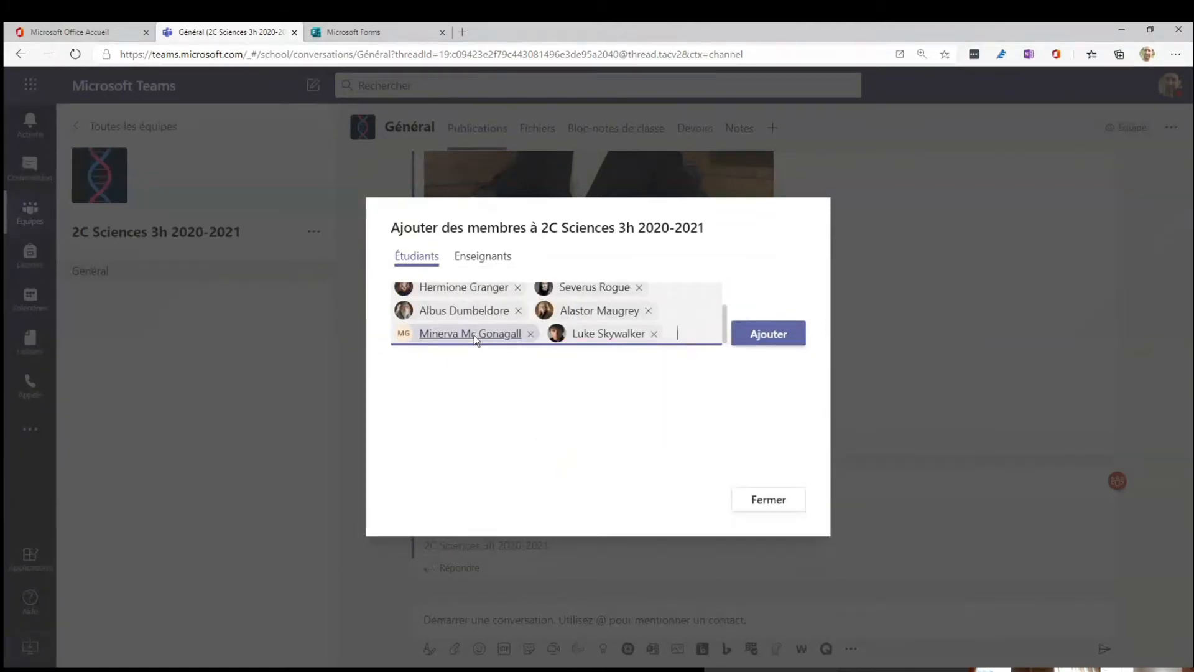
pyautogui.moveTo(474, 335)
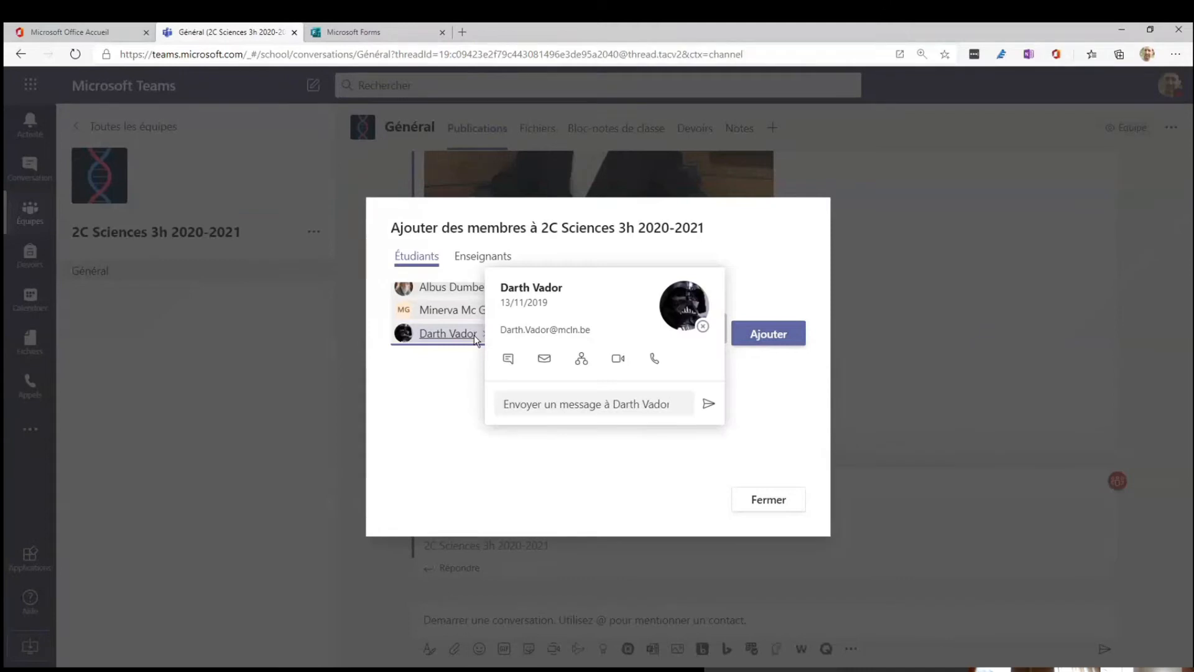
# Include Sheev Palpatine, Leia Organa and Han Solo in the selection of students.
pyautogui.write('Pla')
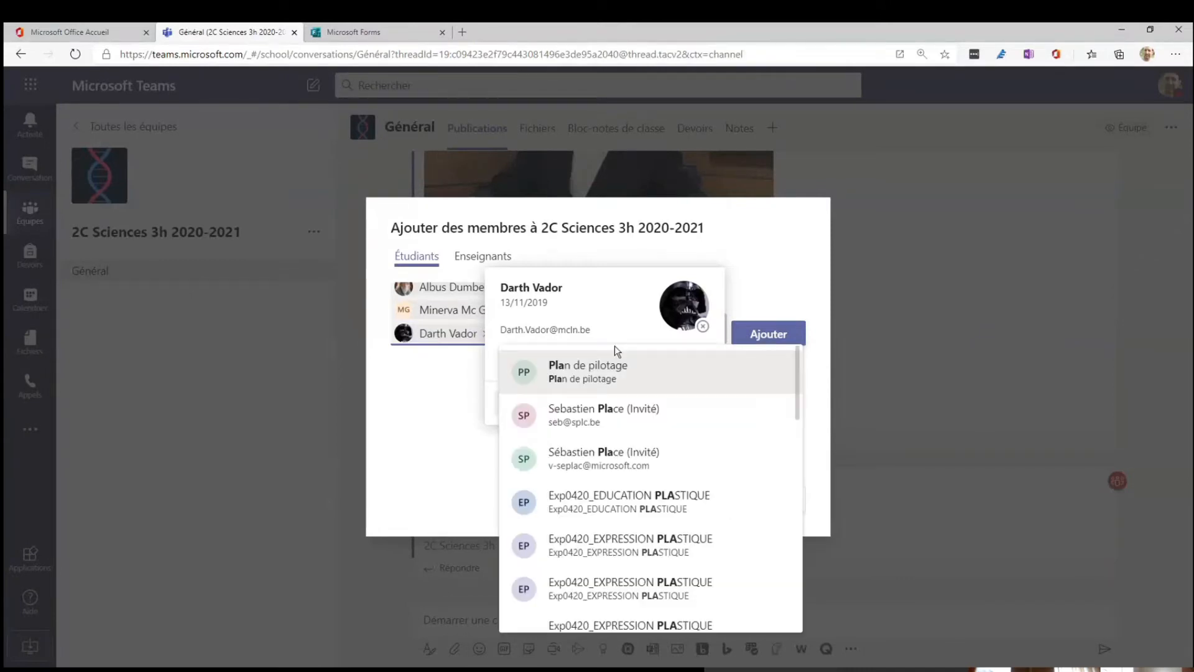
pyautogui.press('BackSpace')
pyautogui.press('BackSpace')
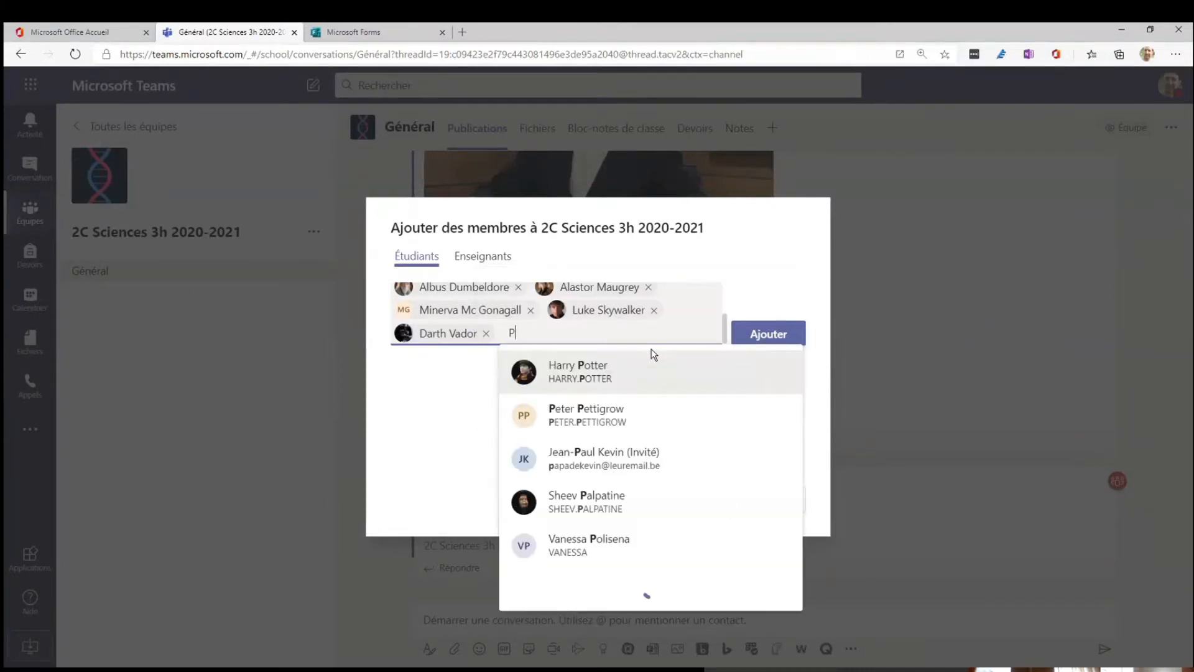
pyautogui.write('alp')
pyautogui.click(603, 373)
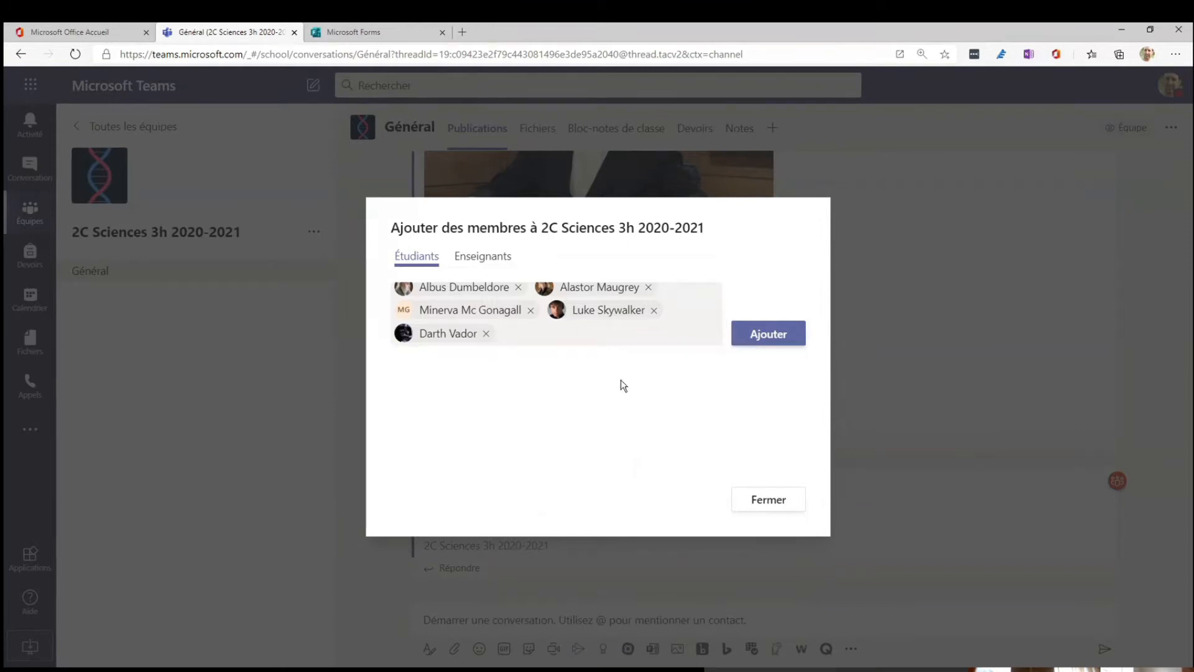
pyautogui.write('Lei')
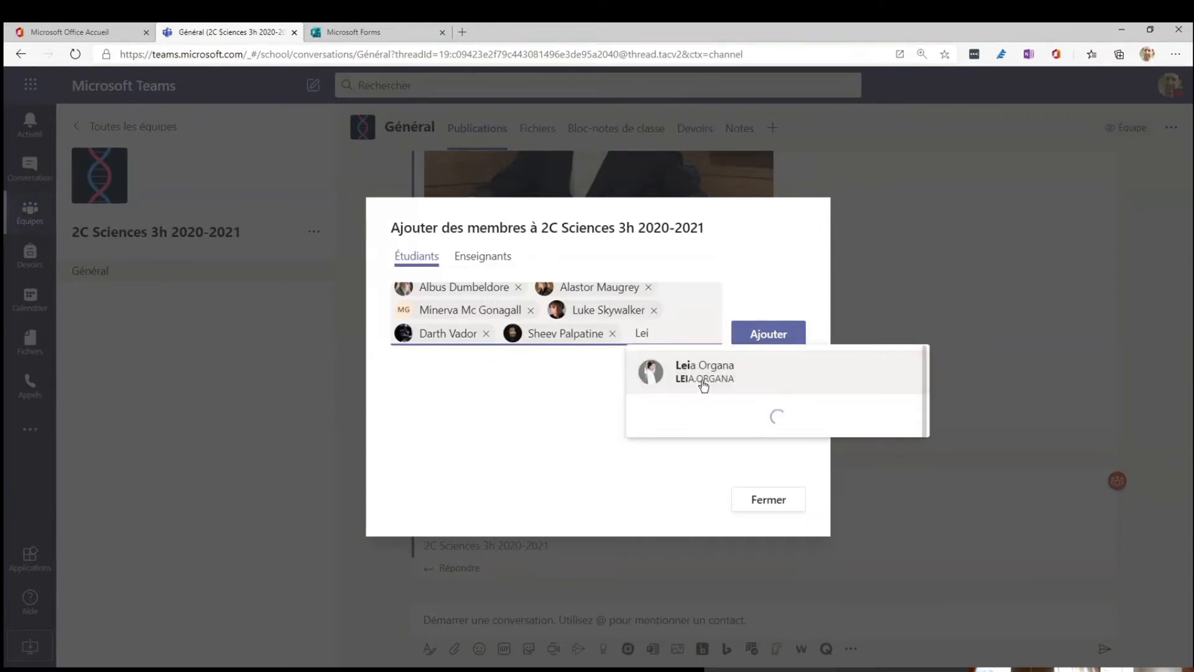
pyautogui.click(703, 385)
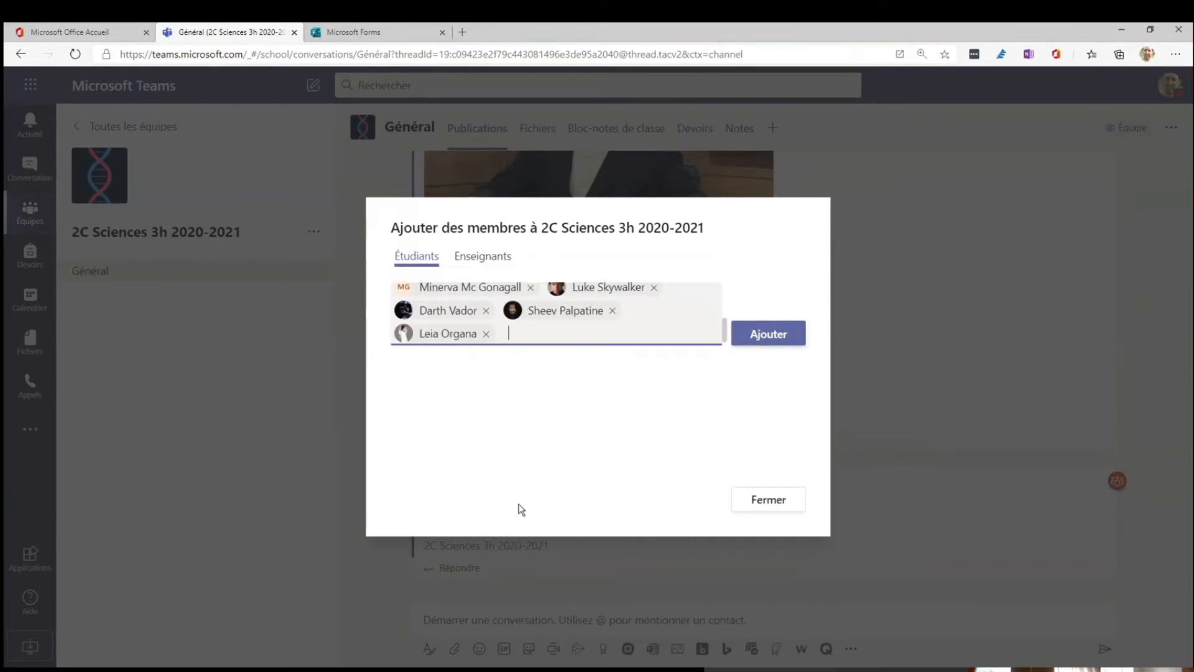
pyautogui.write('Han')
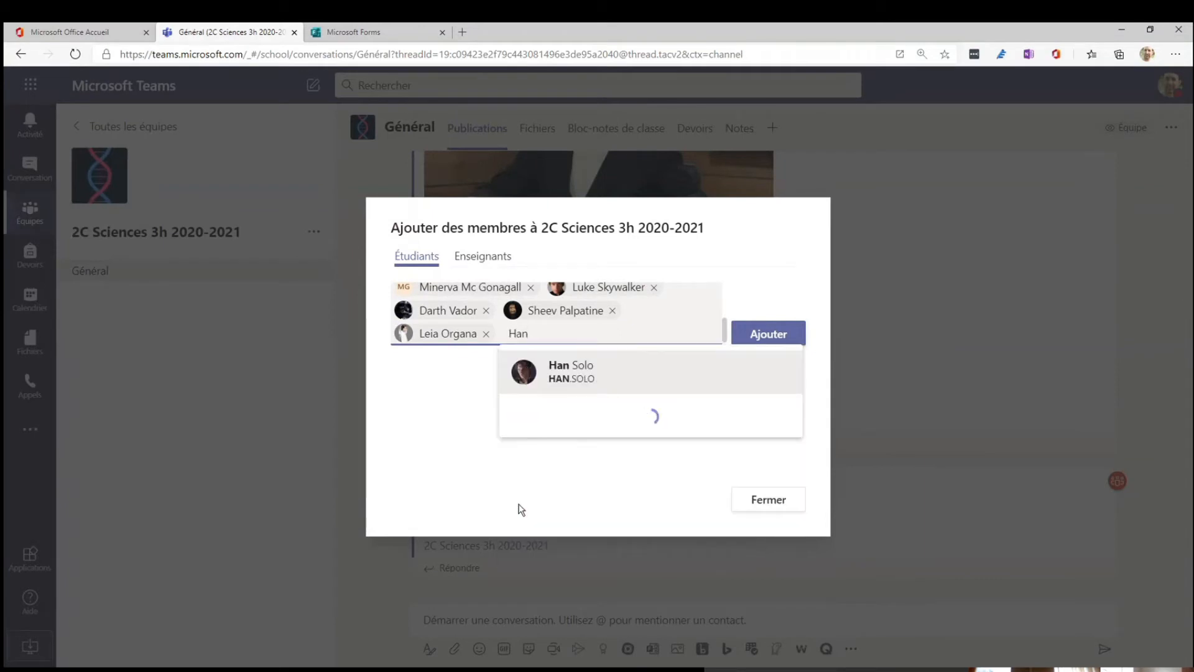
pyautogui.press('Return')
# Add all the selected students to the 2C Sciences 3h 2020-2021 team and review the list of added members.
pyautogui.scroll(3, 609, 312)
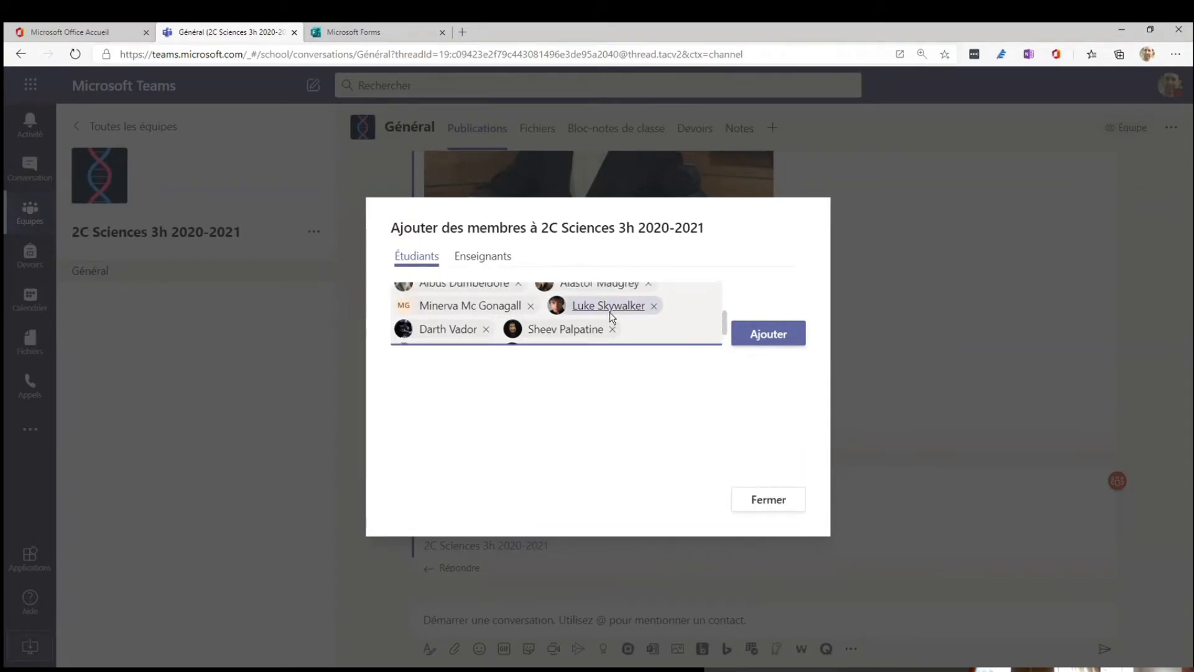
pyautogui.moveTo(609, 314)
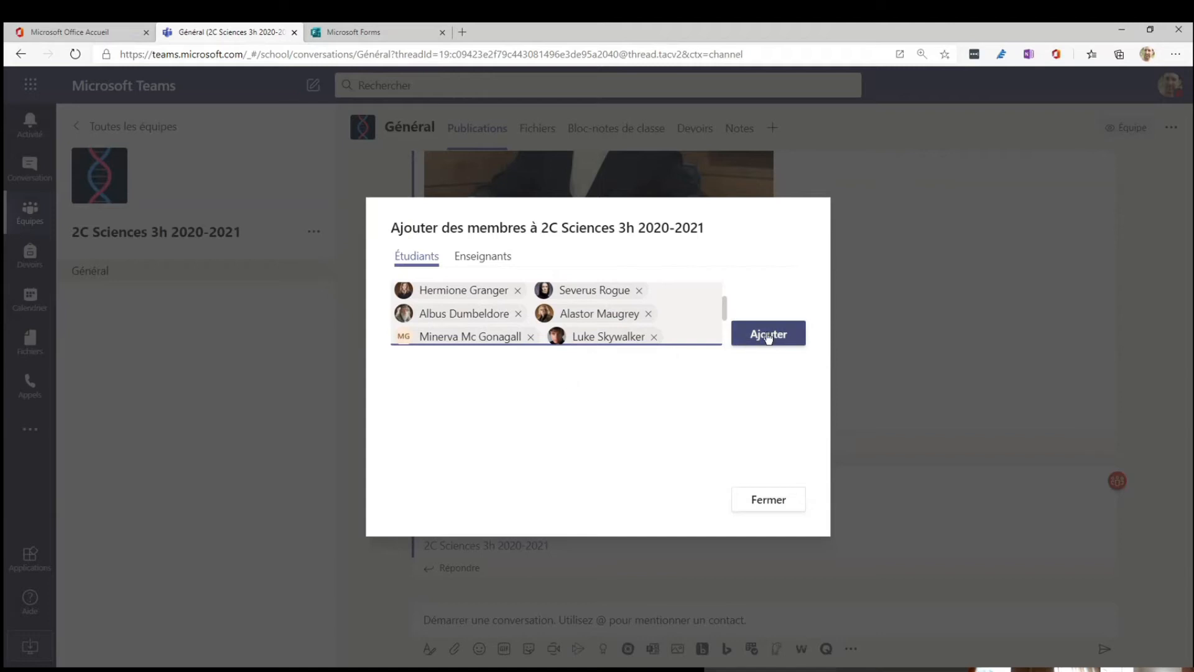
pyautogui.click(770, 335)
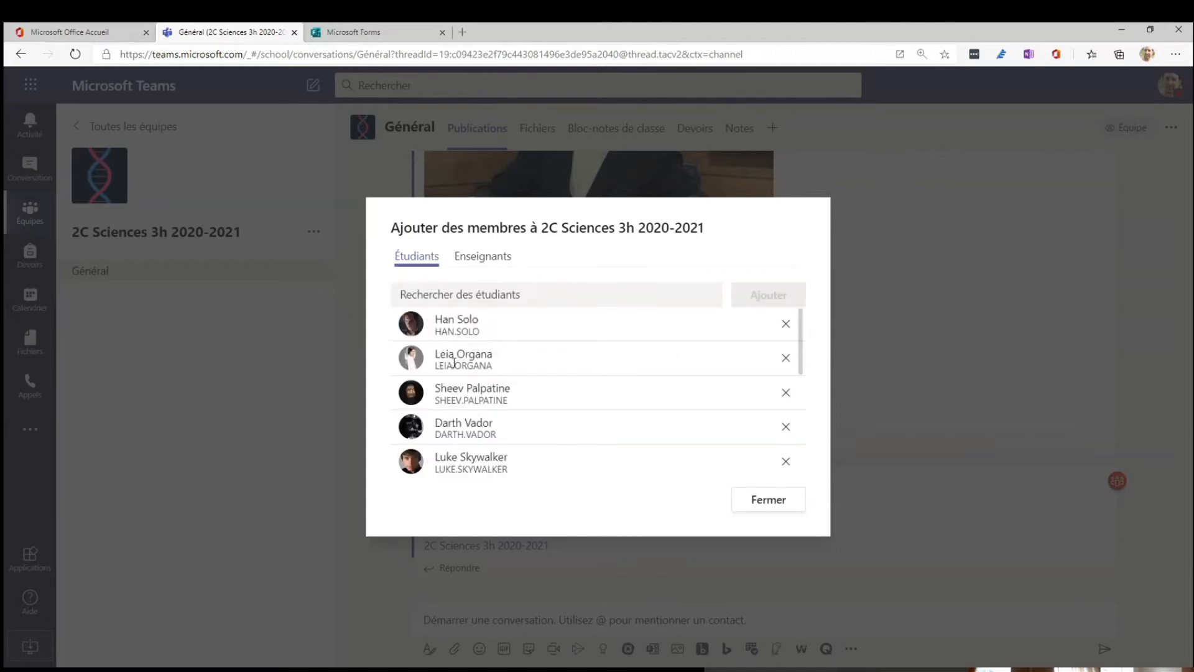
pyautogui.scroll(-1, 445, 469)
pyautogui.scroll(-5, 445, 468)
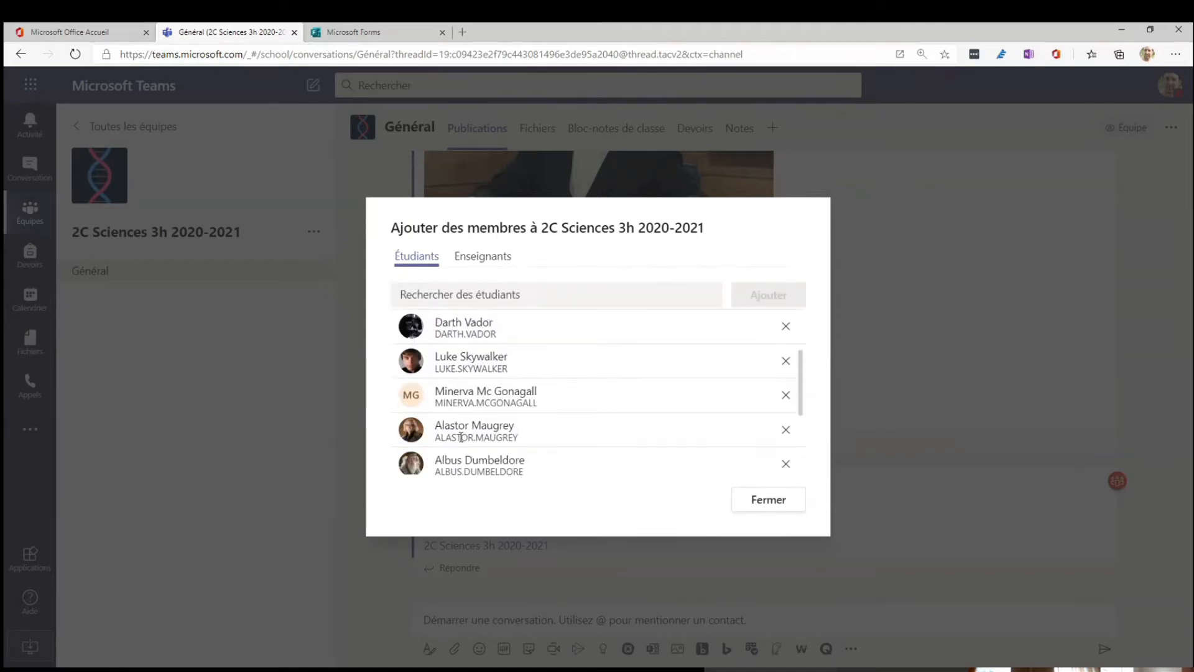
pyautogui.scroll(-1, 458, 449)
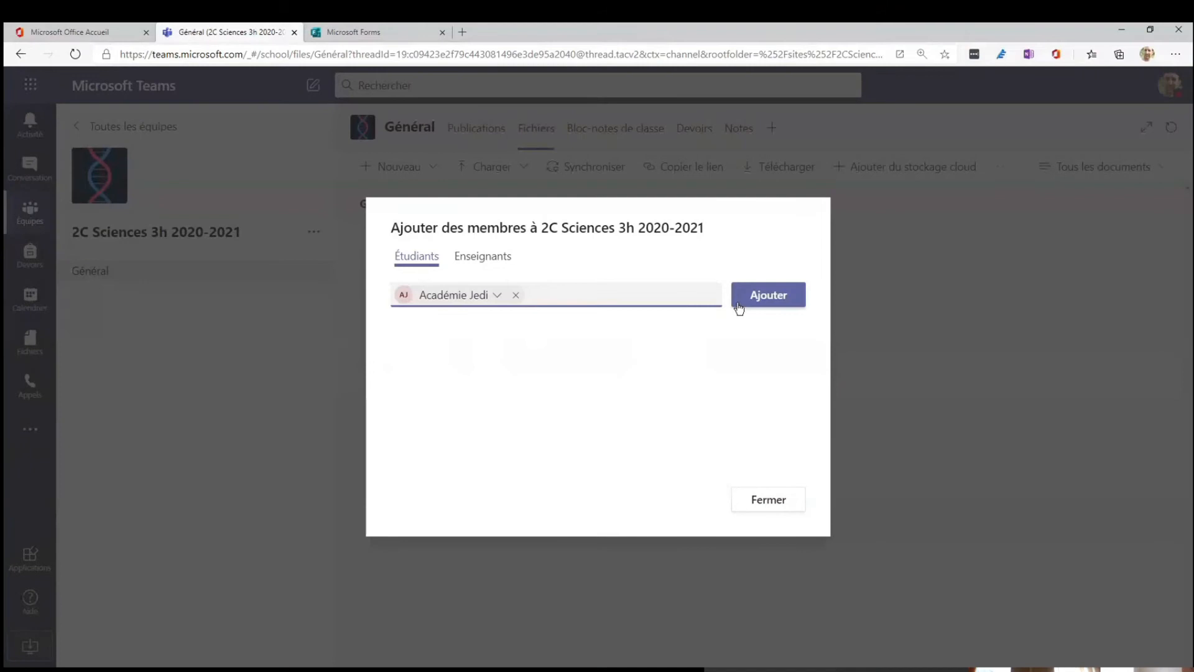
# Add the selected Académie Jedi group to the 2C Sciences 3h 2020-2021 team as students.
pyautogui.click(738, 304)
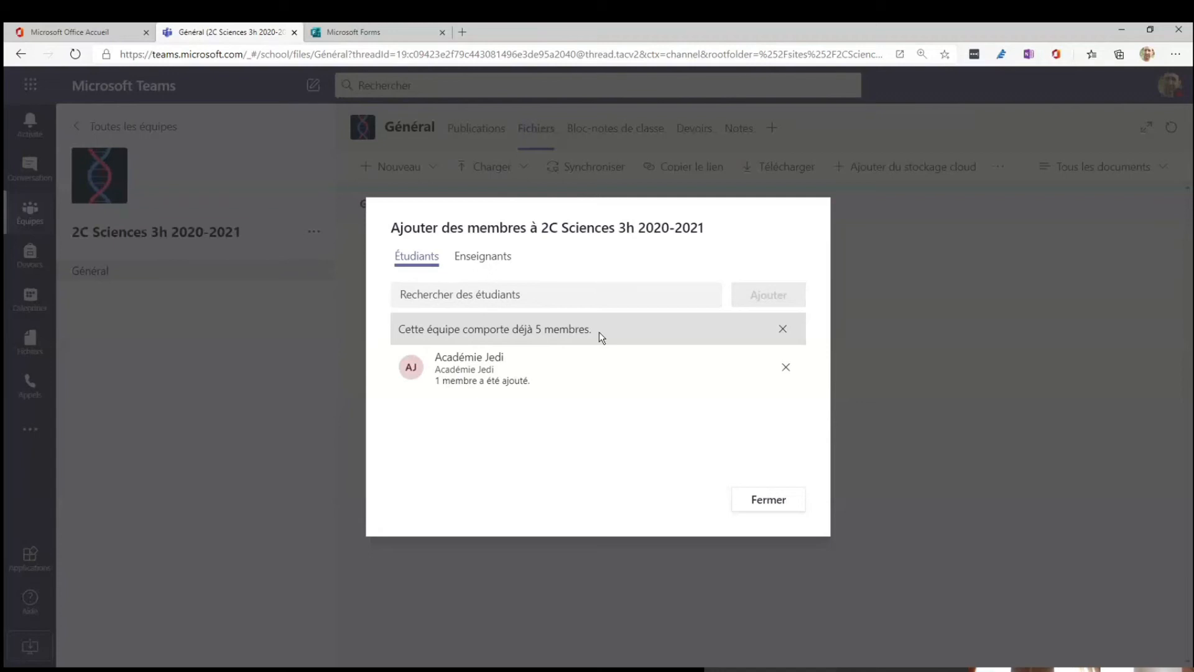
pyautogui.moveTo(538, 383); pyautogui.dragTo(438, 380)
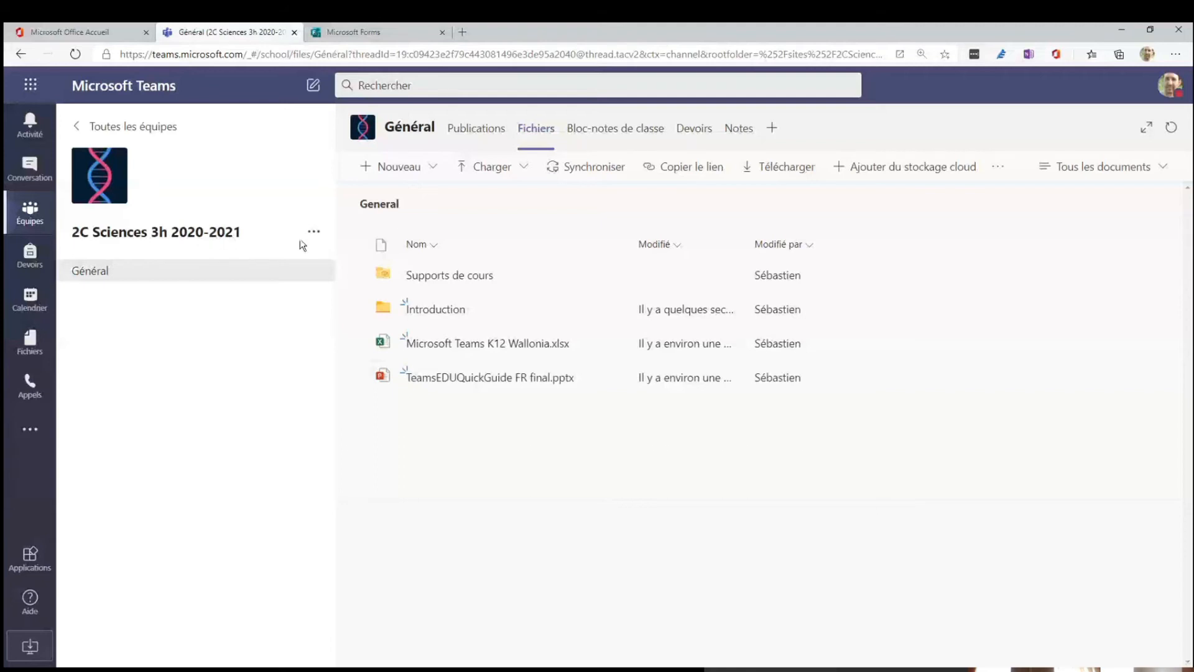
# Open the management page of the 2C Sciences 3h 2020-2021 team and examine its full list of members and guests.
pyautogui.click(314, 232)
pyautogui.click(345, 262)
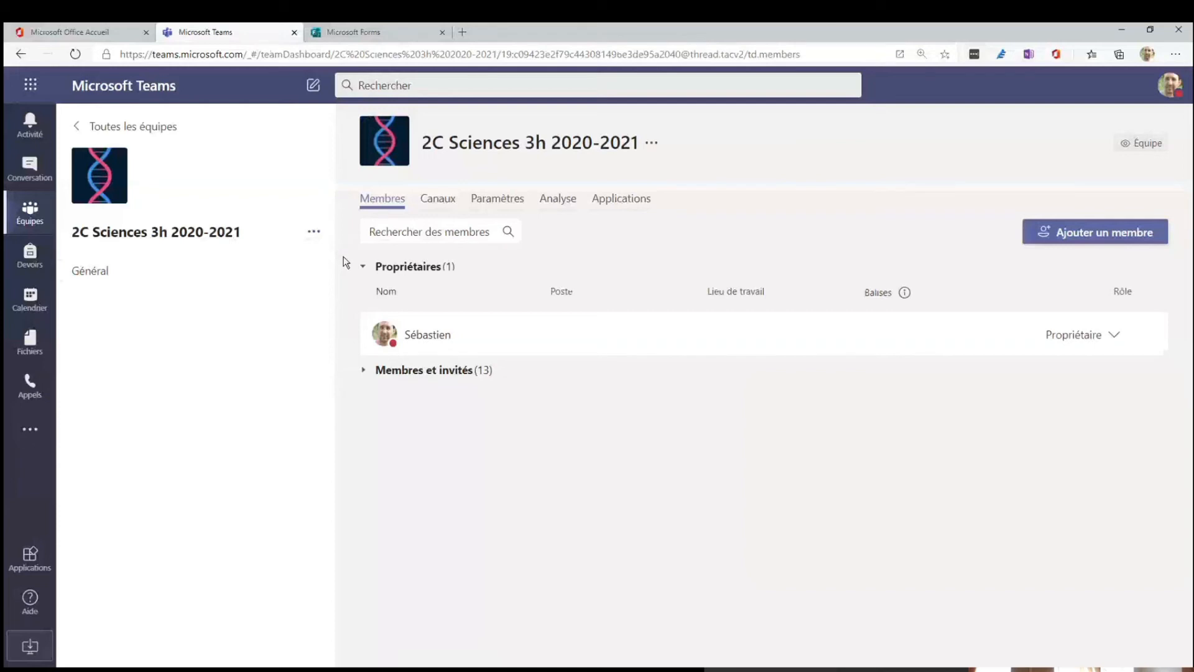
pyautogui.click(423, 370)
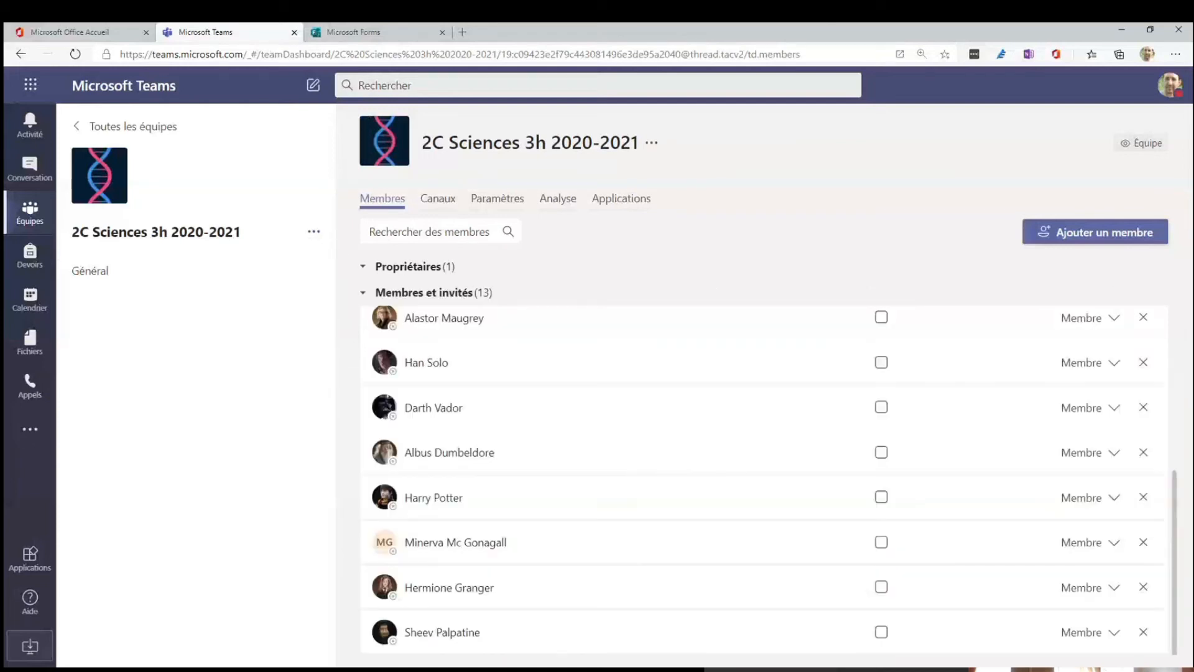
pyautogui.scroll(5, 444, 569)
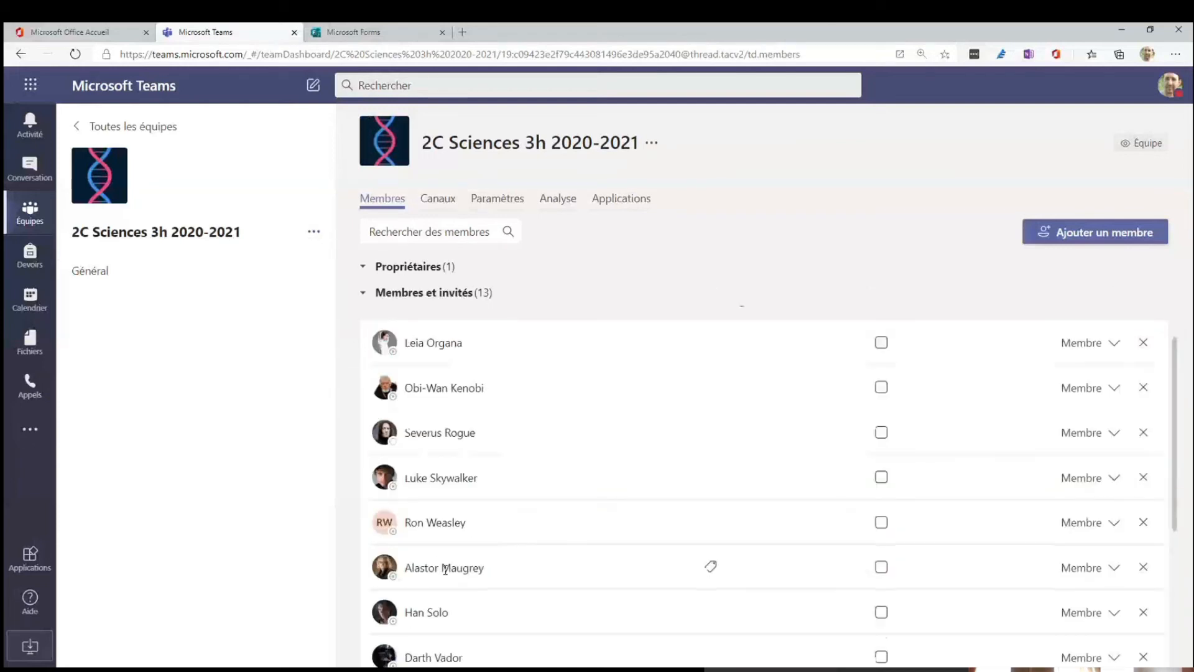
pyautogui.scroll(-5, 444, 429)
pyautogui.scroll(6, 578, 560)
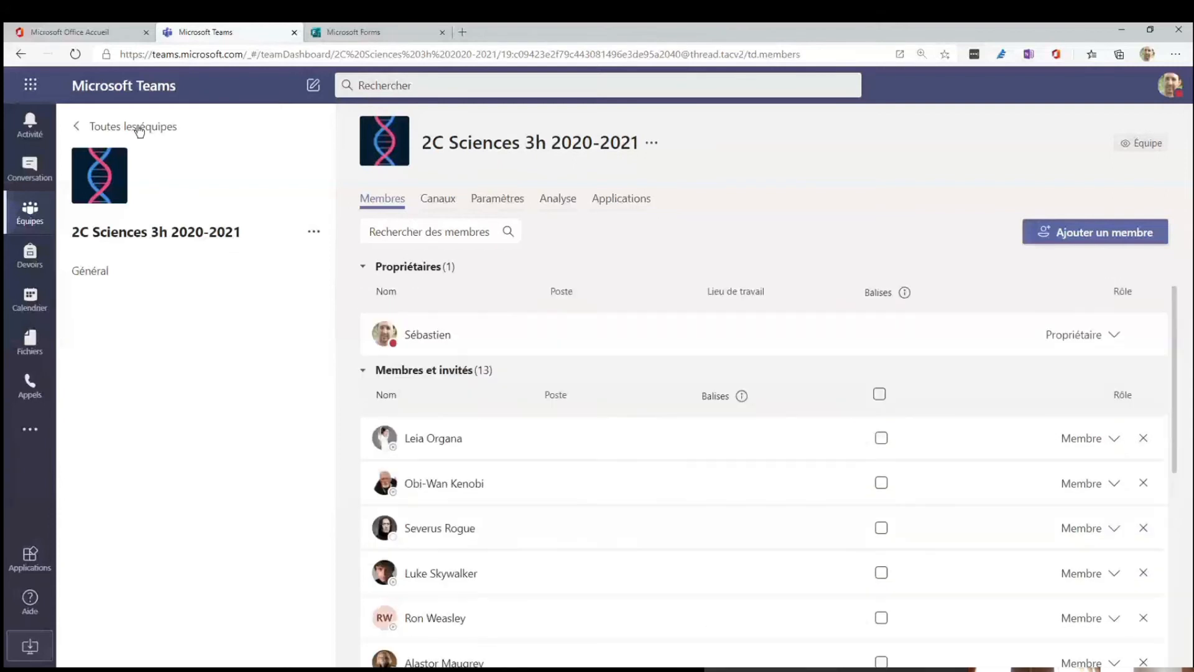
# Create a new class team named "Remédiations sciences 2ème" from the overview of all teams.
pyautogui.click(139, 128)
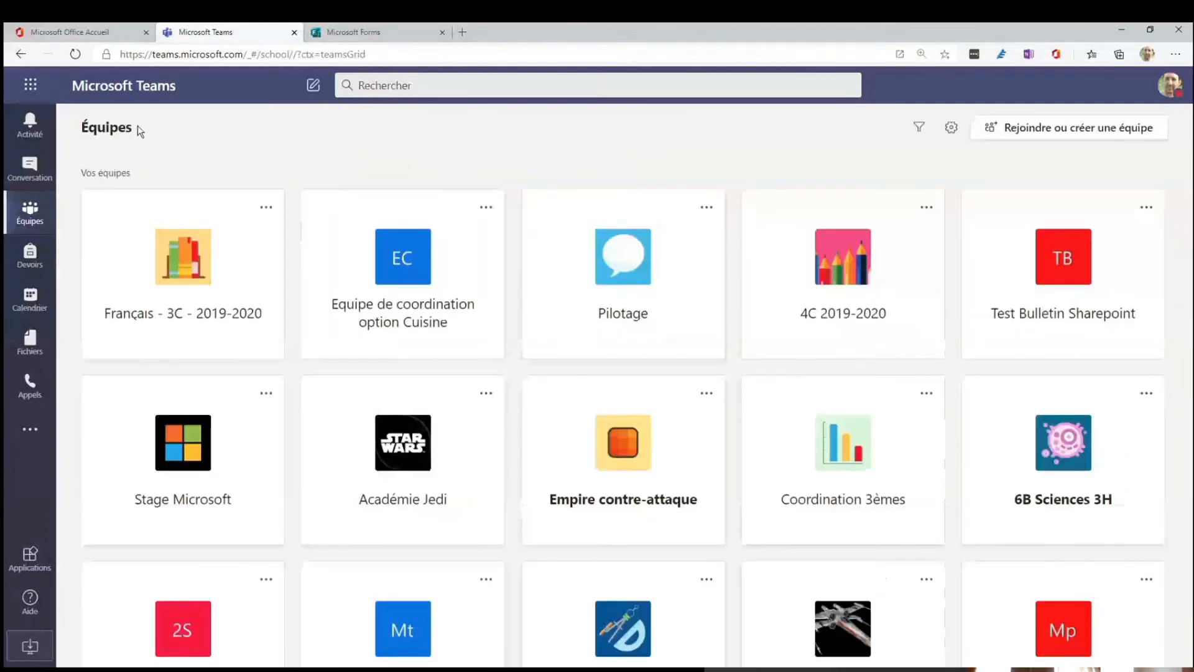
pyautogui.click(1056, 128)
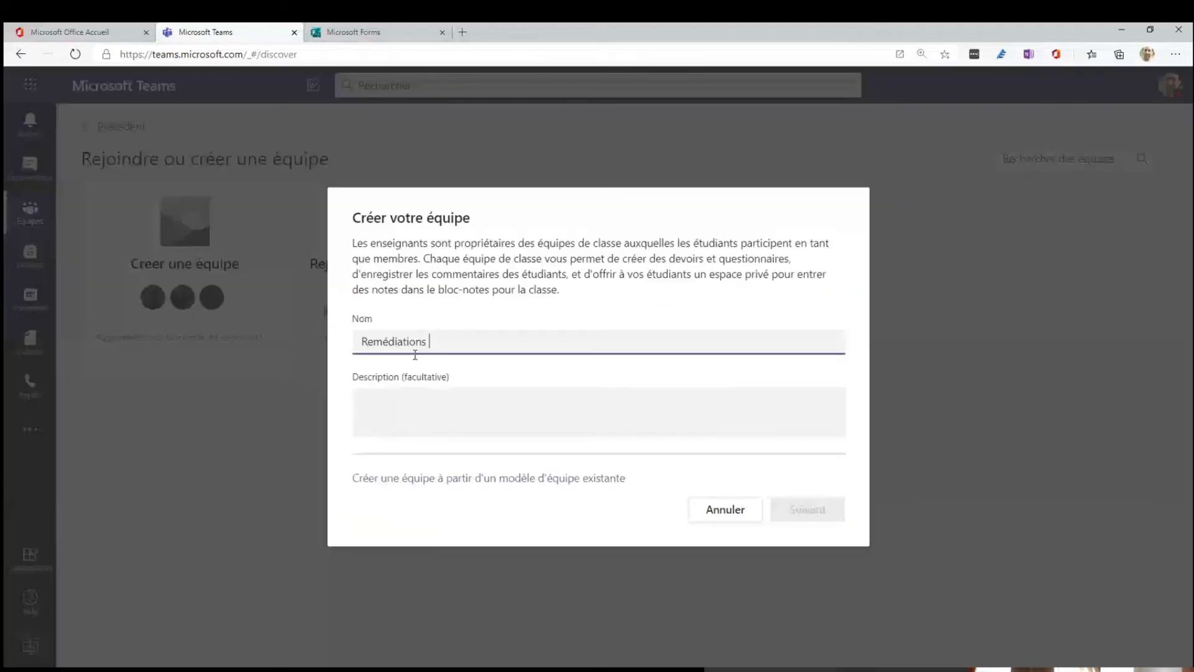
pyautogui.write('sciences 2ème')
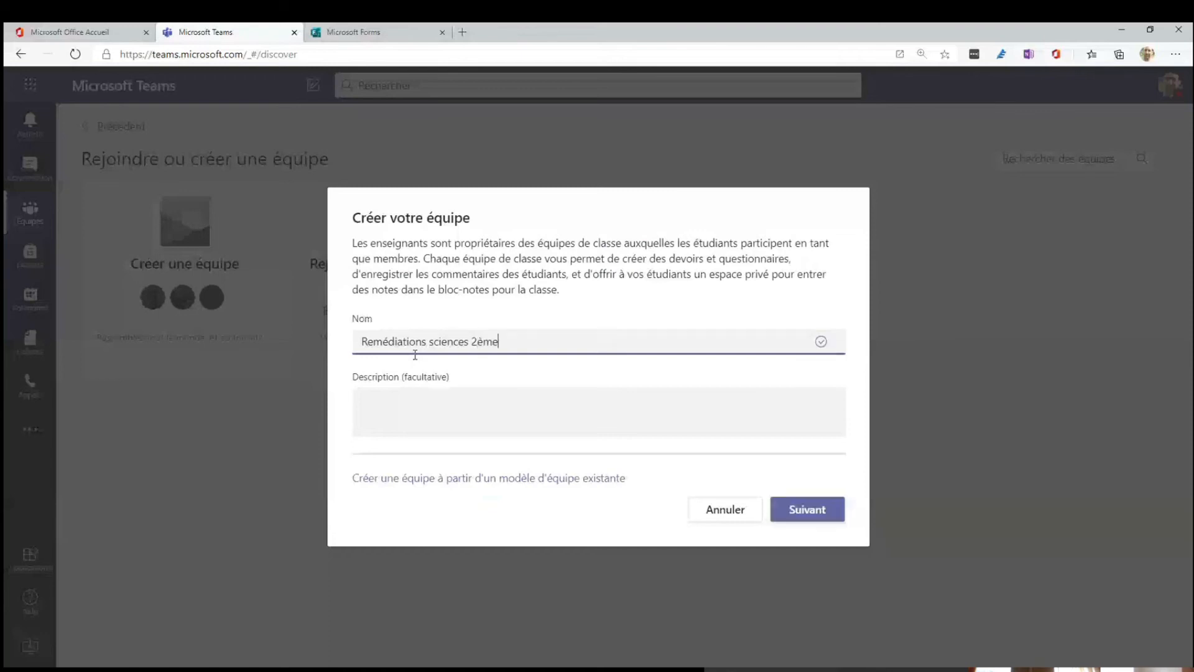
pyautogui.click(815, 513)
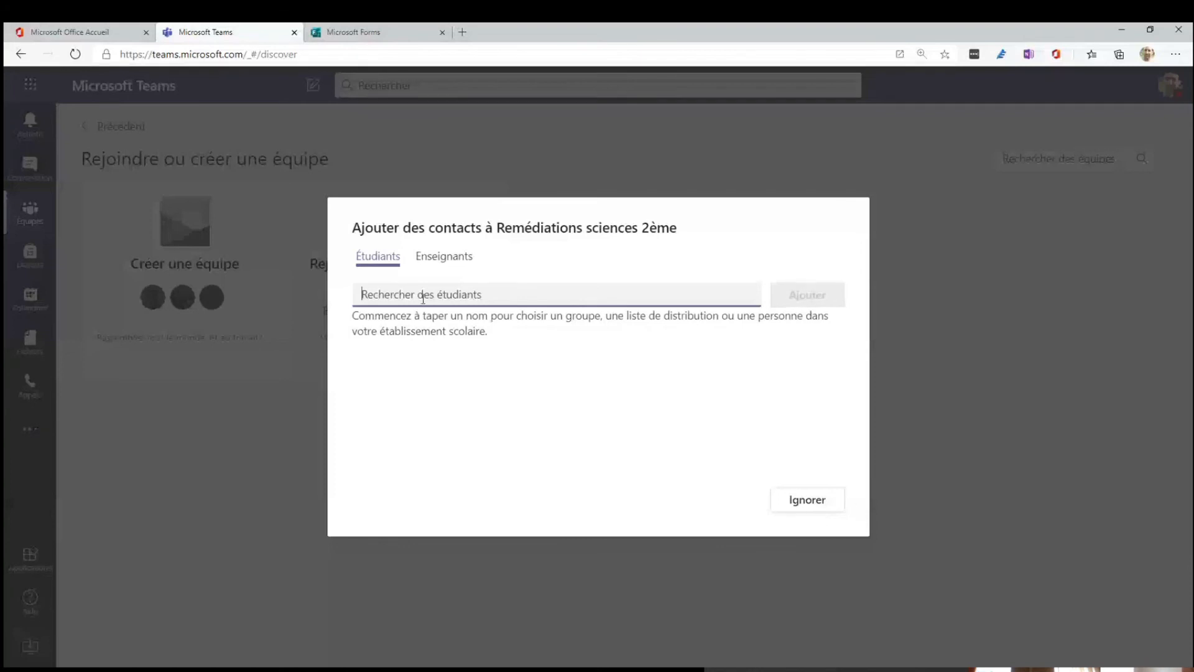
# Add the Académie Jedi group to the Remédiations sciences 2ème team as students.
pyautogui.write('Aca')
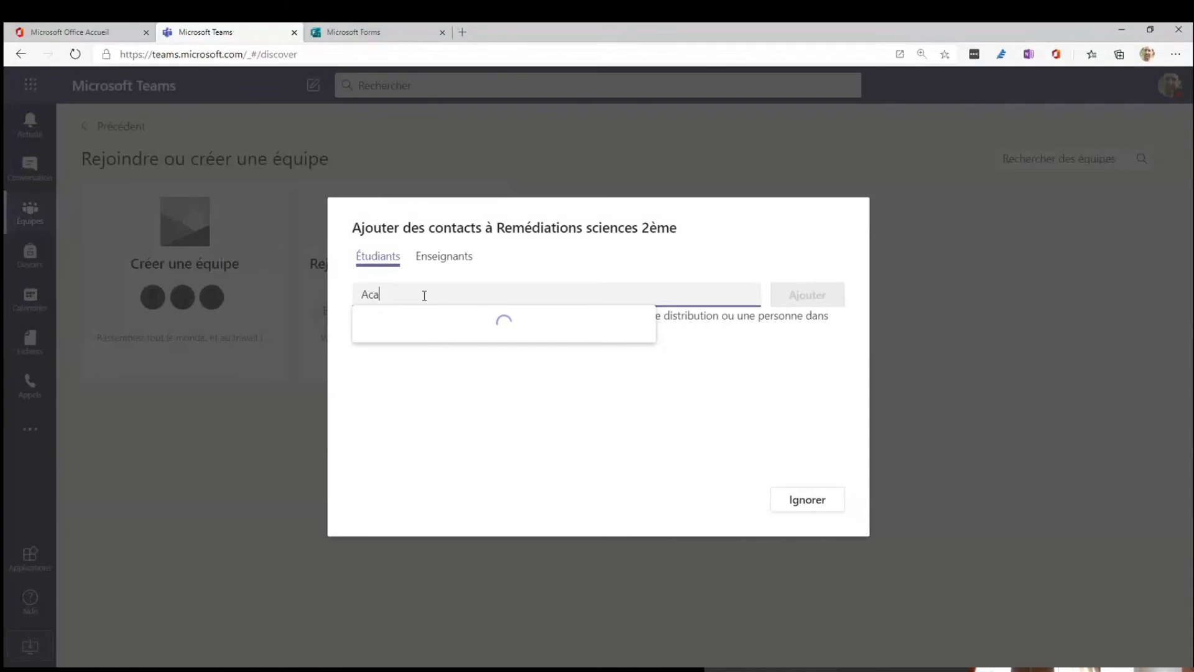
pyautogui.click(453, 331)
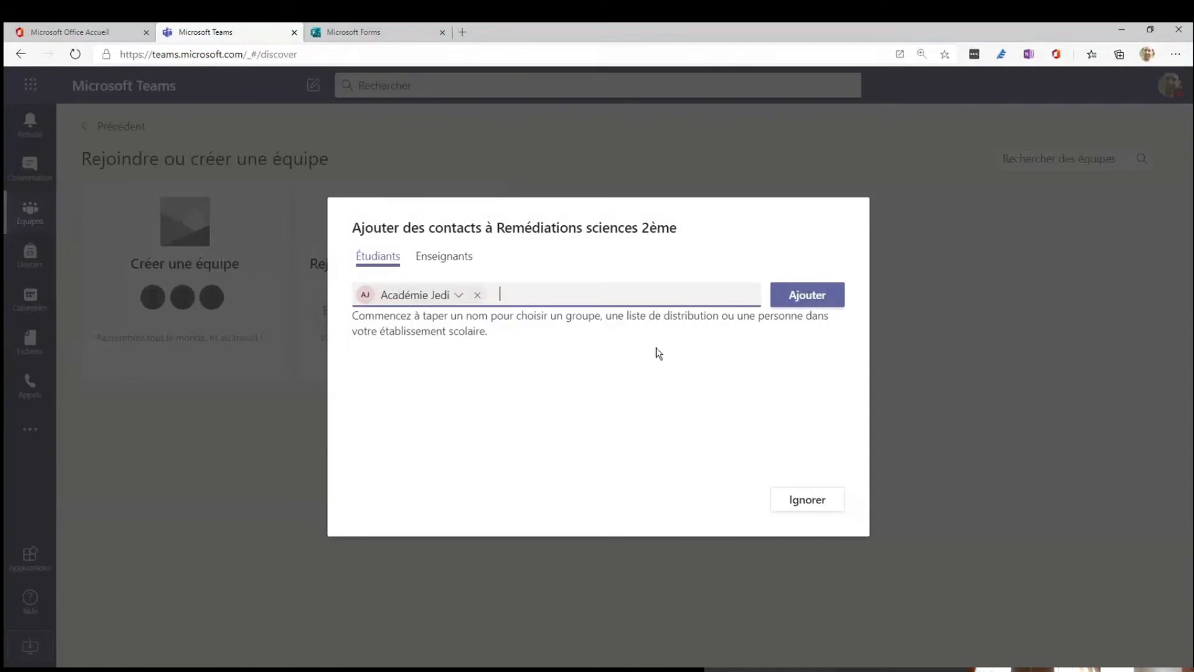
pyautogui.click(803, 300)
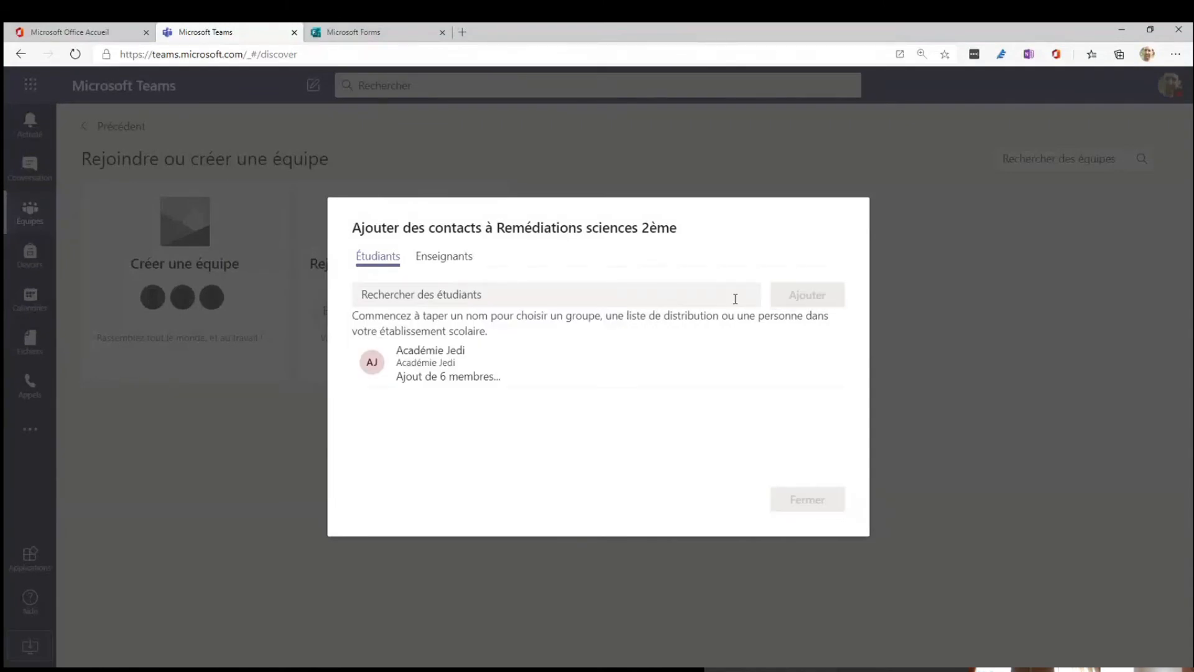
# Add the 2C Sciences 3h 2019-2020 and 2C Français 2019-2020 groups as students, review the added groups and finish the team setup.
pyautogui.click(438, 293)
pyautogui.write('2C')
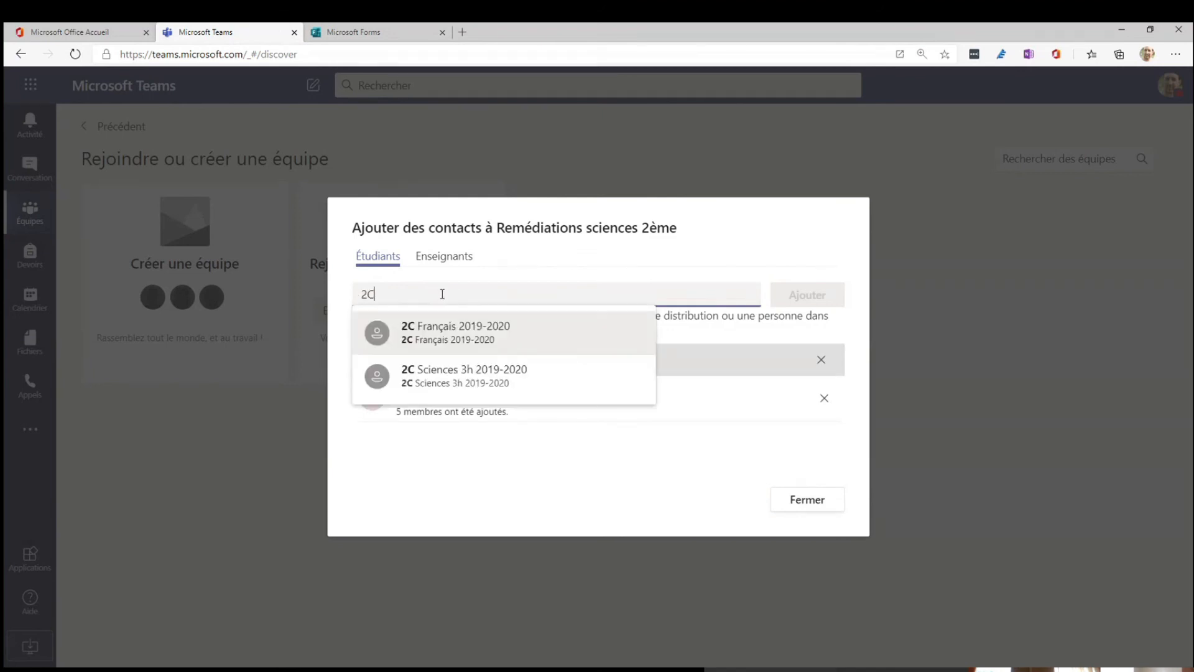
pyautogui.click(488, 383)
pyautogui.write('2C')
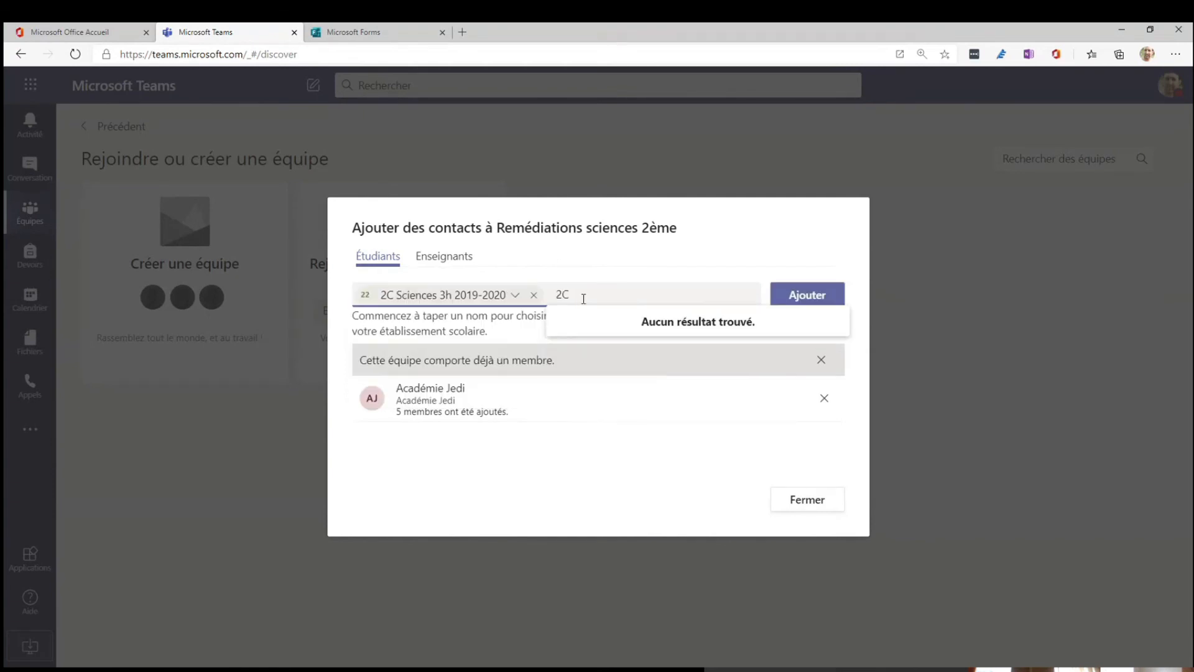
pyautogui.click(613, 333)
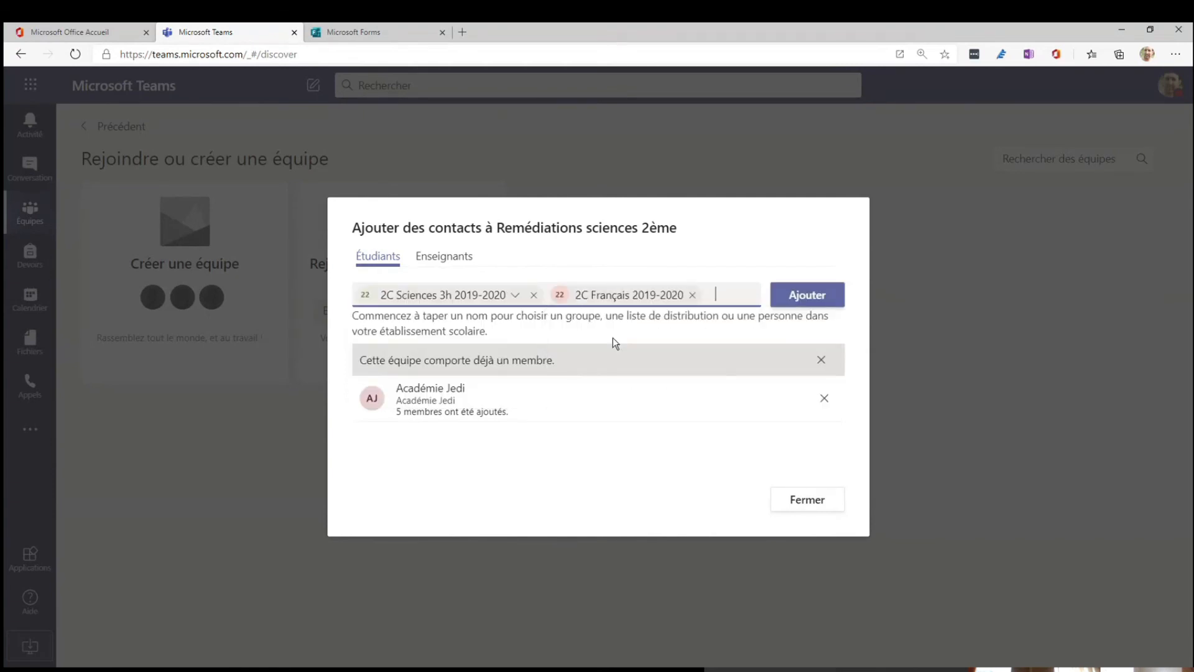
pyautogui.click(807, 295)
pyautogui.scroll(-2, 495, 399)
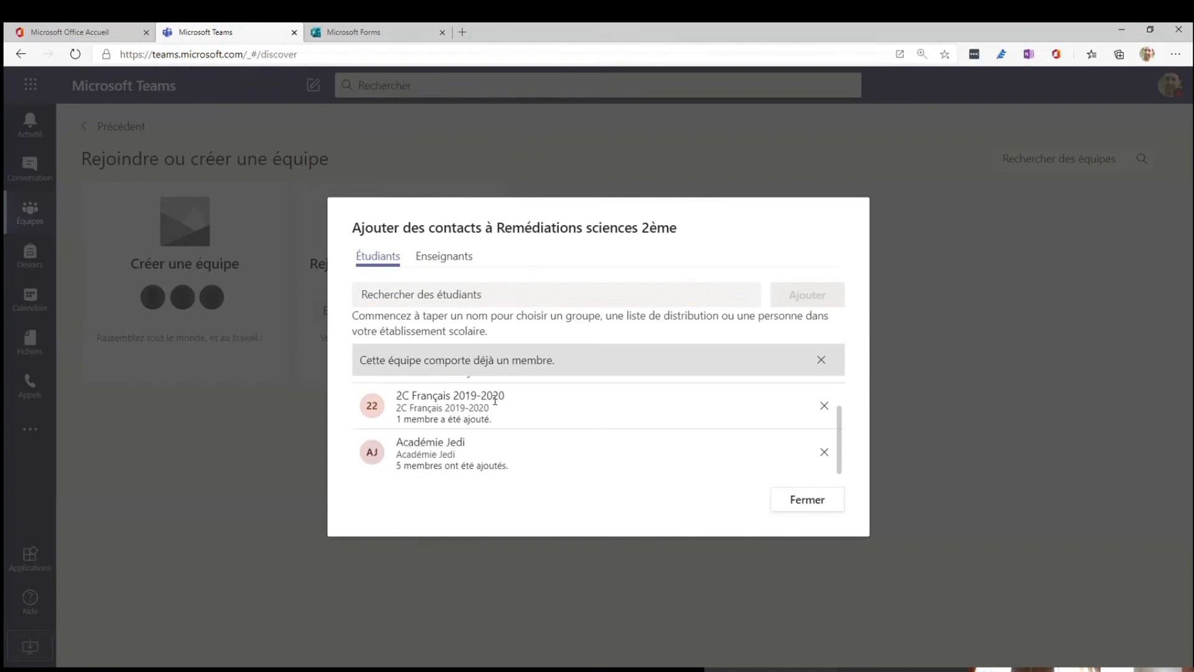
pyautogui.scroll(1, 516, 429)
pyautogui.scroll(-1, 515, 407)
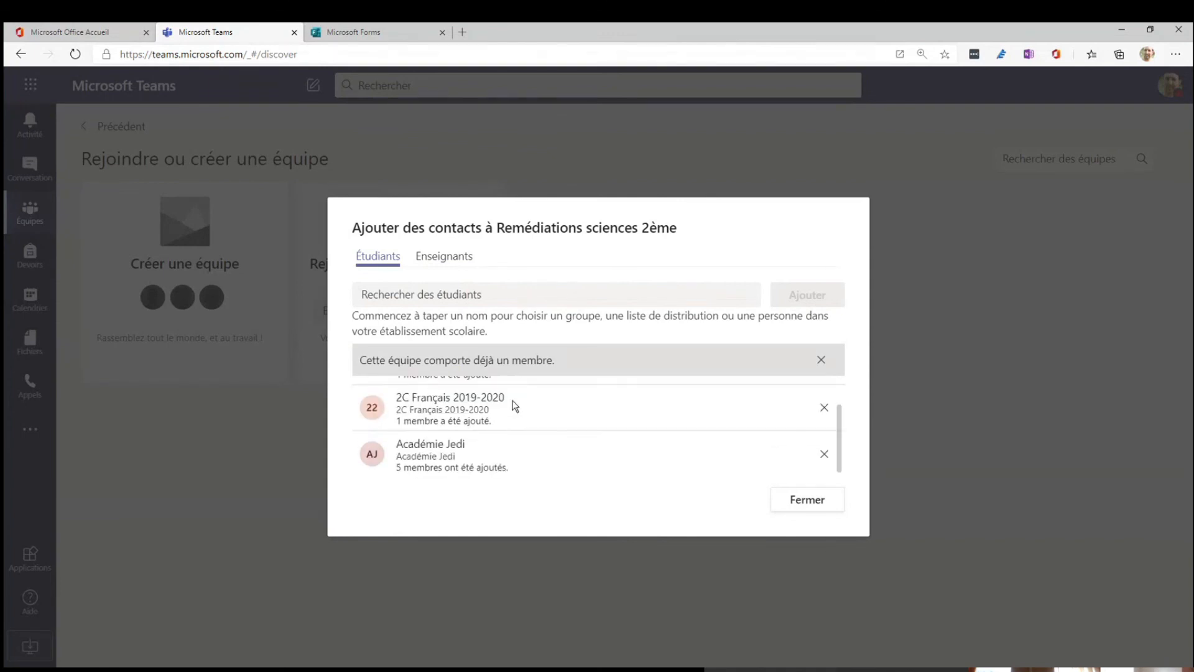
pyautogui.click(809, 503)
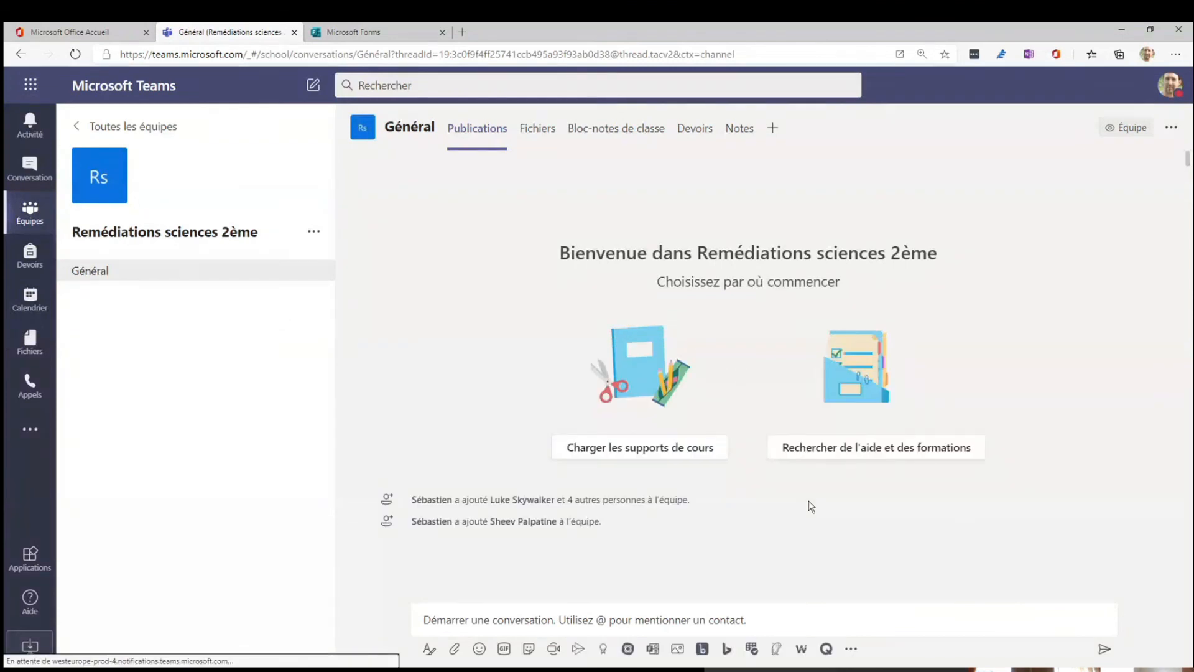
# Review the members of the Remédiations sciences 2ème team on its management page and return to the overview of all teams.
pyautogui.click(314, 232)
pyautogui.click(344, 264)
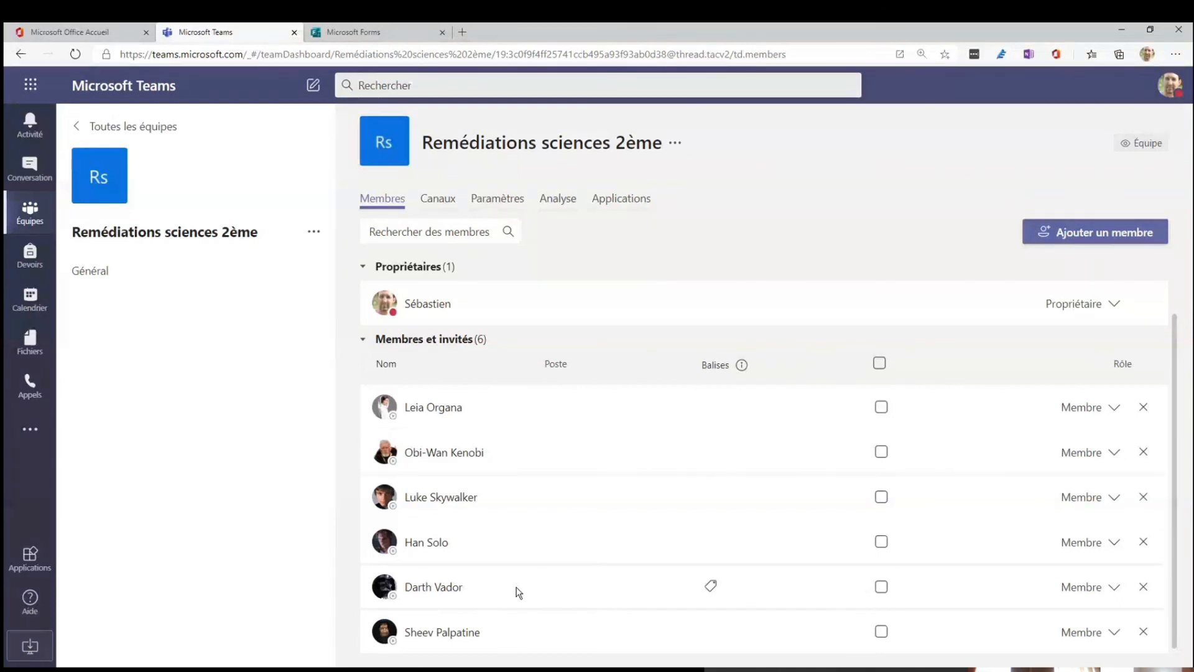
pyautogui.click(147, 126)
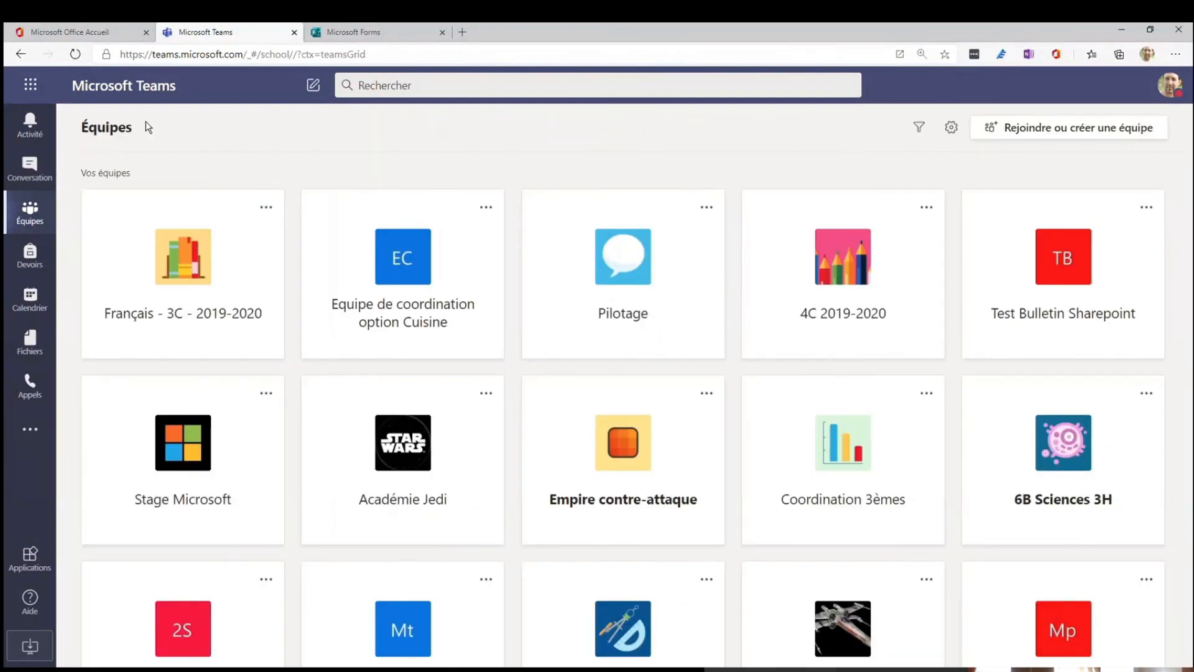